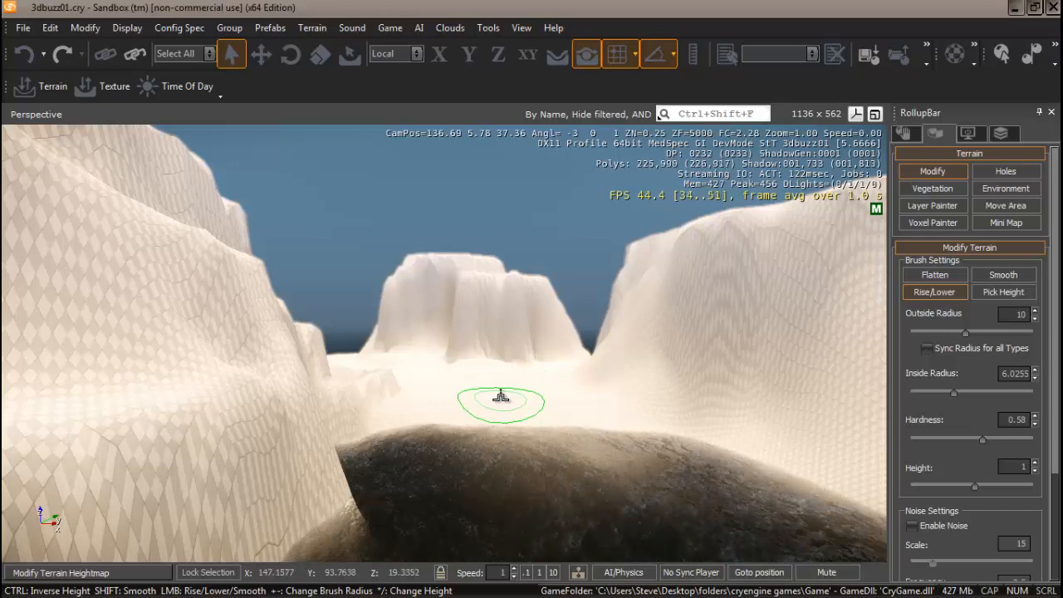
Sculpt the cliffs with the Rise/Lower brush, holding Shift to smooth, into a flat-topped notched block
right_click_drag(499, 397, 500, 397)
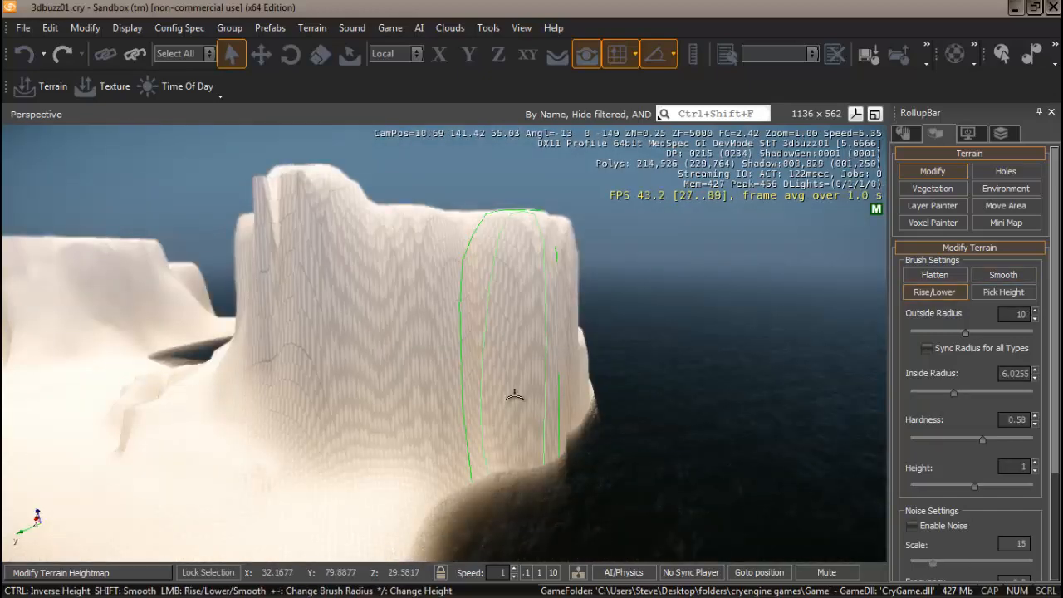
right_click_drag(514, 396, 510, 392)
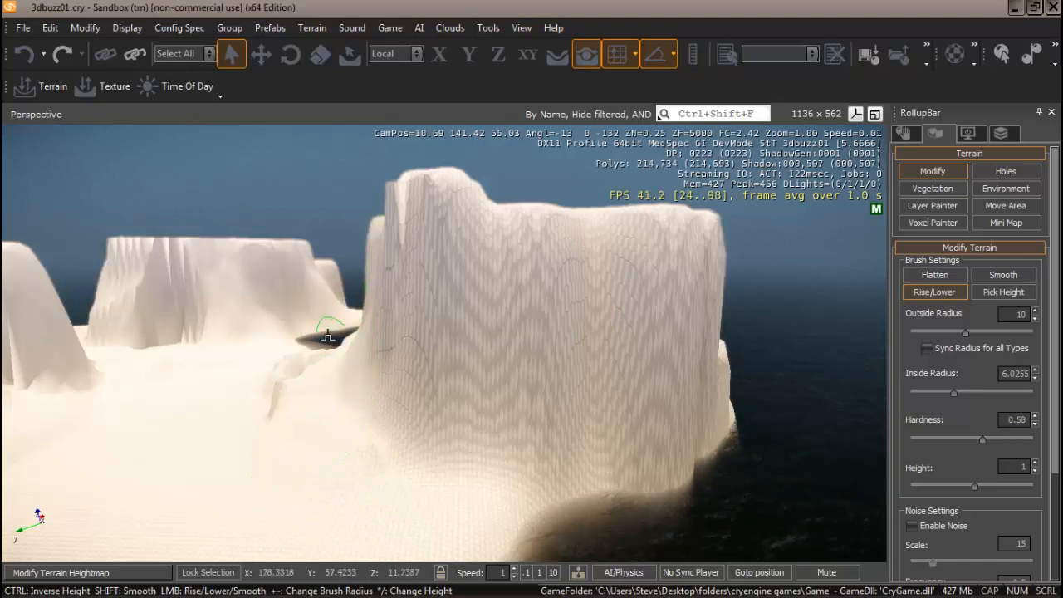
key("shift")
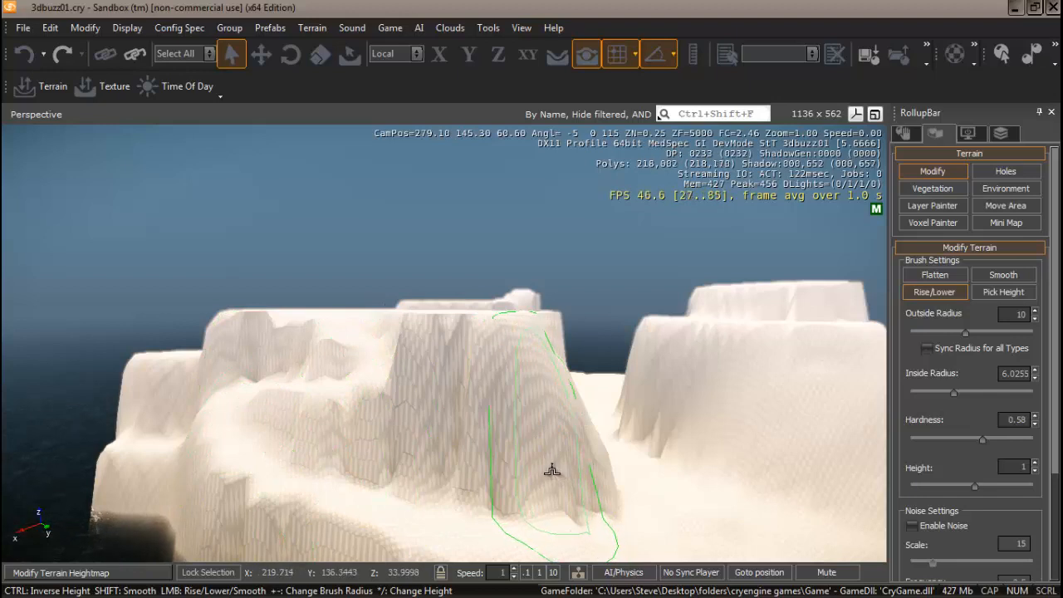
key("shift")
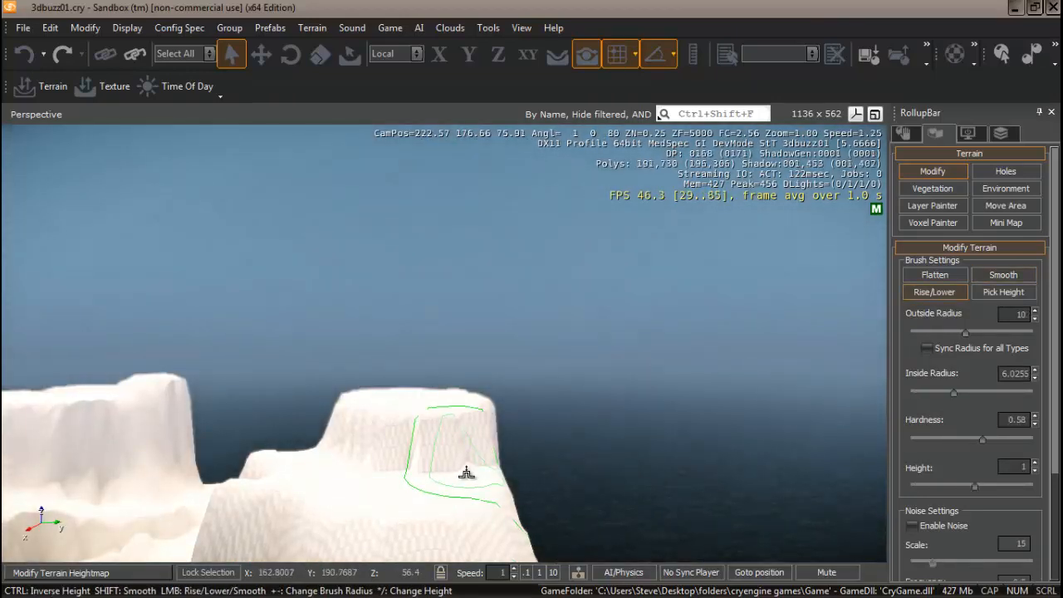
right_click_drag(467, 473, 468, 474)
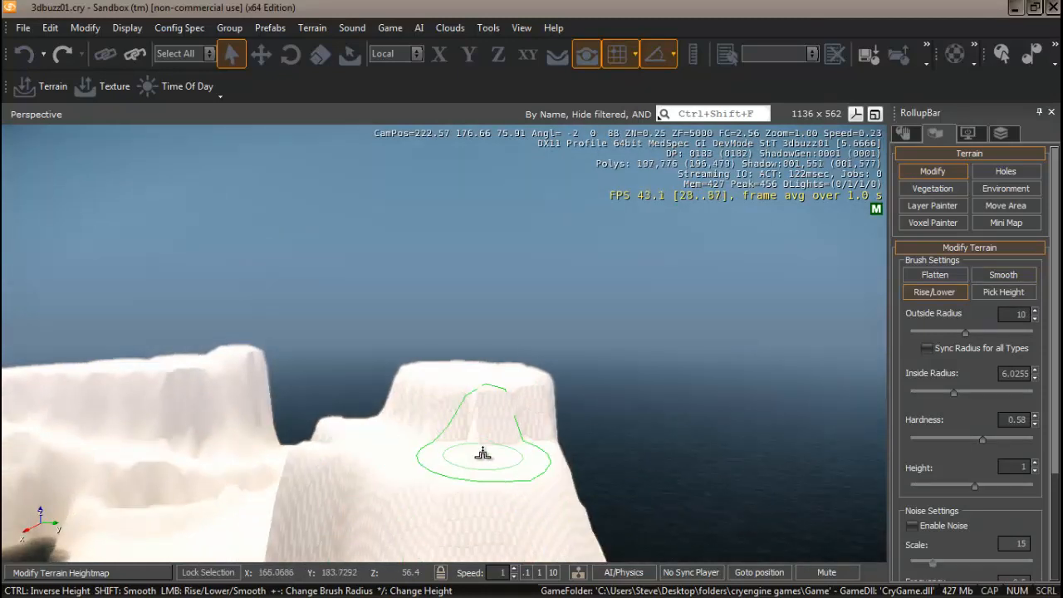
key("s")
key("w")
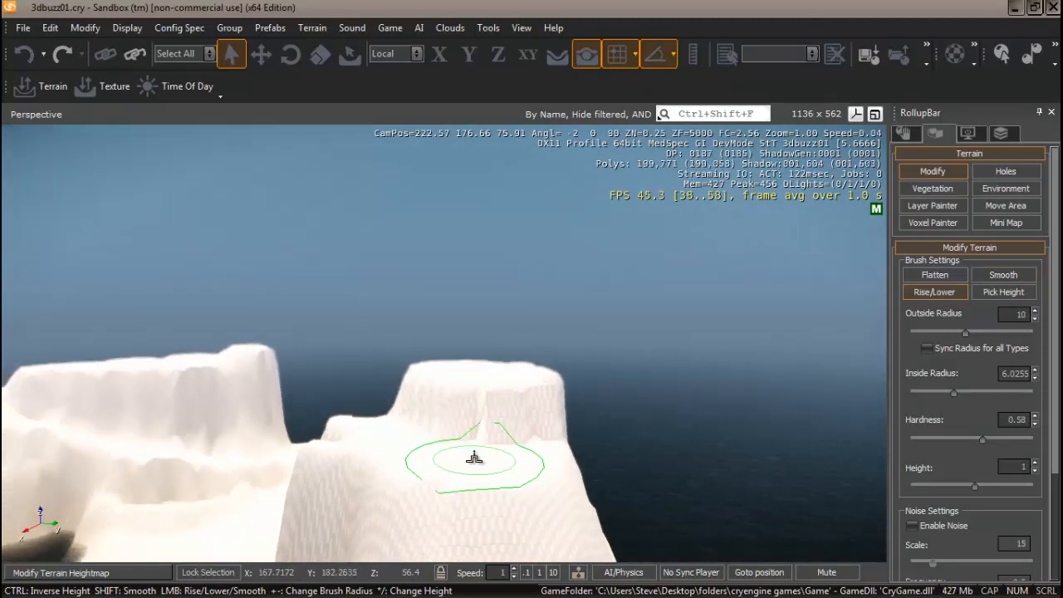
key("w")
key("w")
right_click_drag(470, 464, 475, 457)
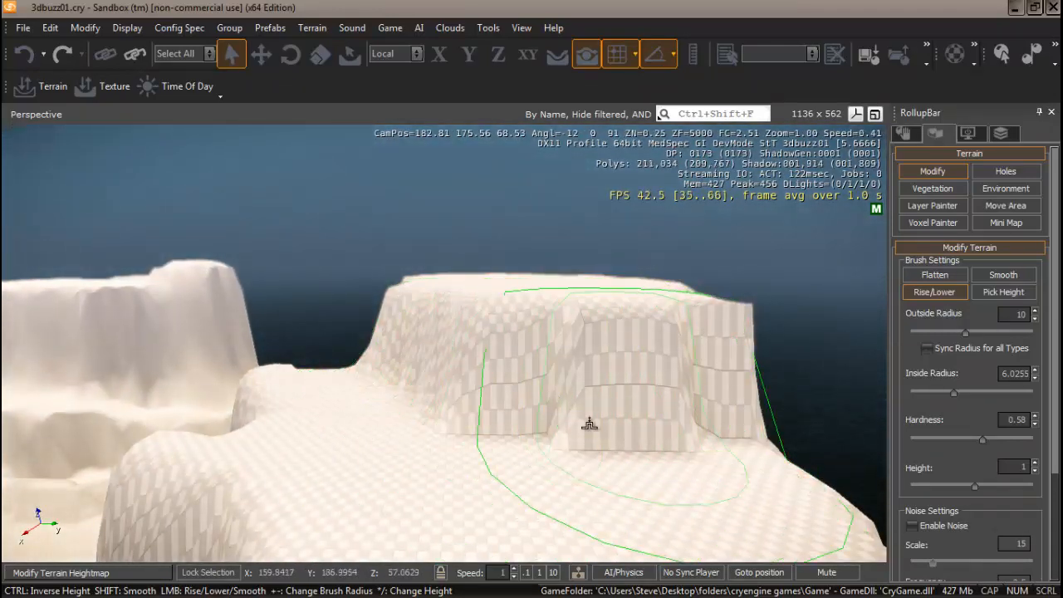
right_click_drag(512, 427, 513, 430)
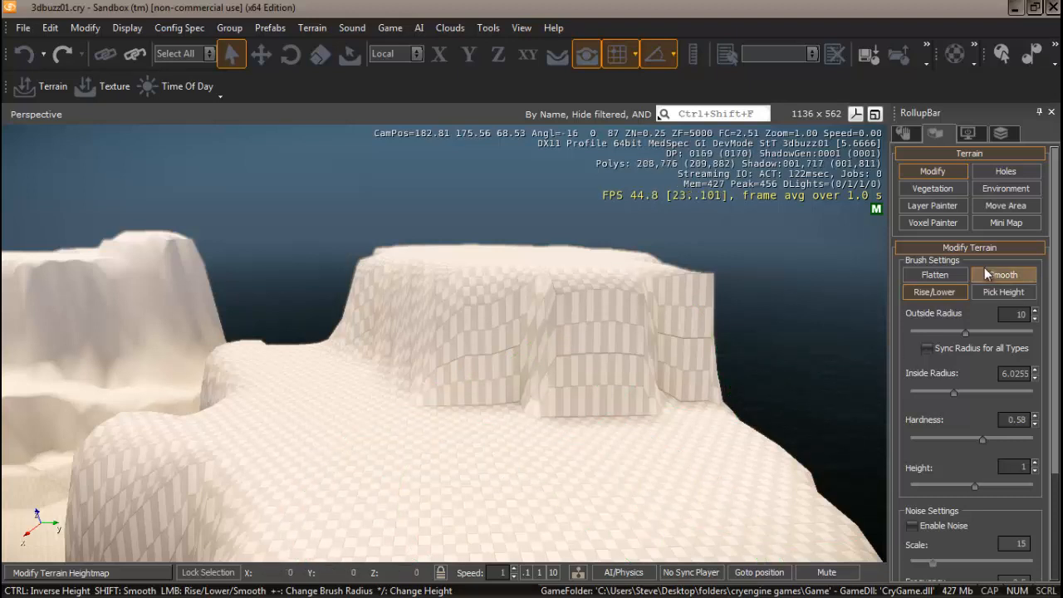
Flatten the notch and cliff tops to the sampled plateau height of 56.4
left_click(936, 275)
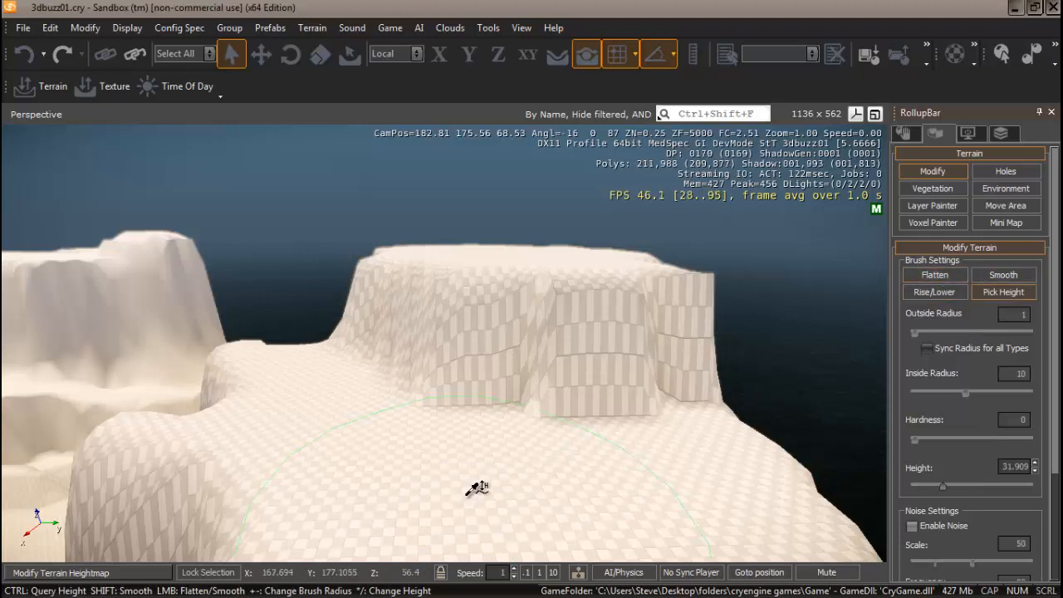
left_click(471, 486)
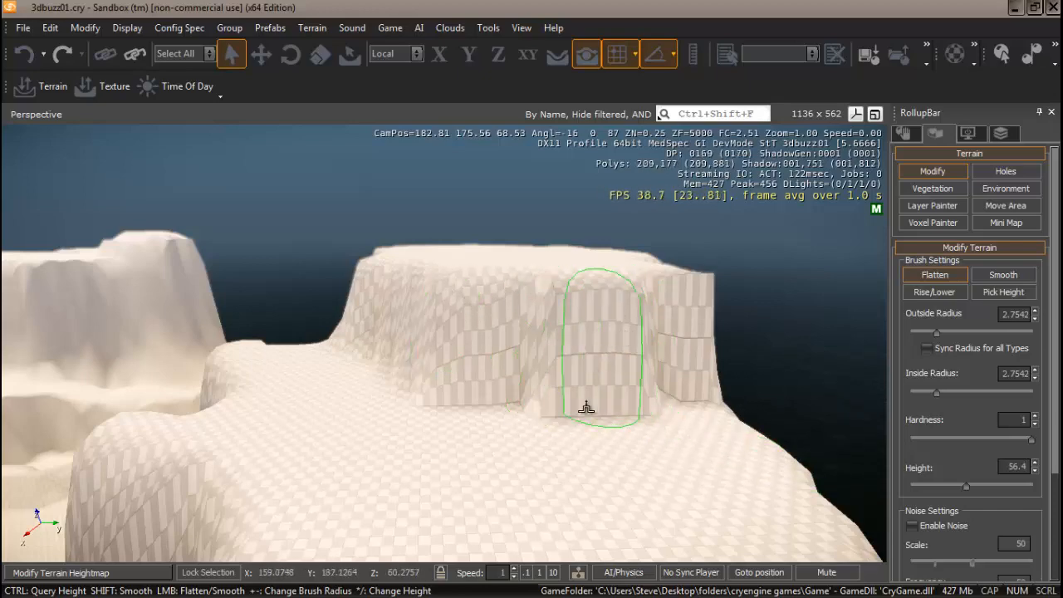
right_click_drag(573, 405, 618, 388)
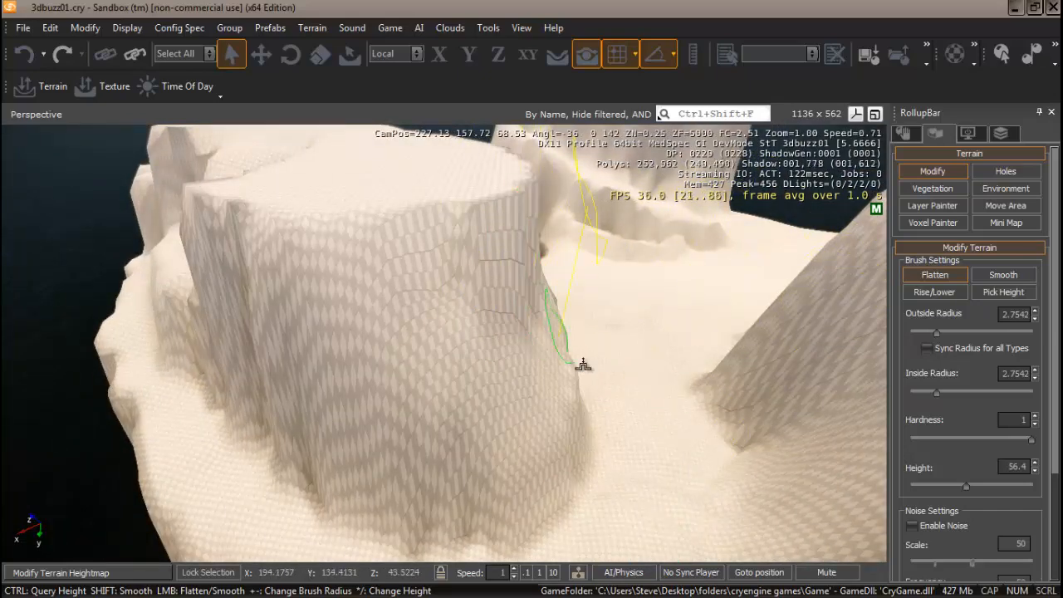
right_click_drag(576, 360, 449, 371)
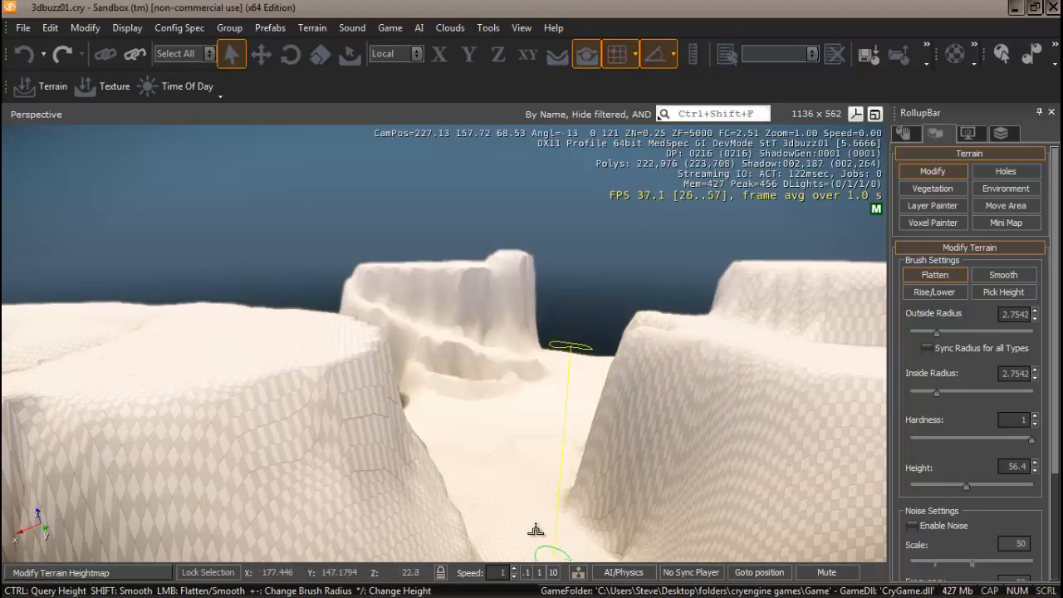
right_click_drag(539, 521, 541, 522)
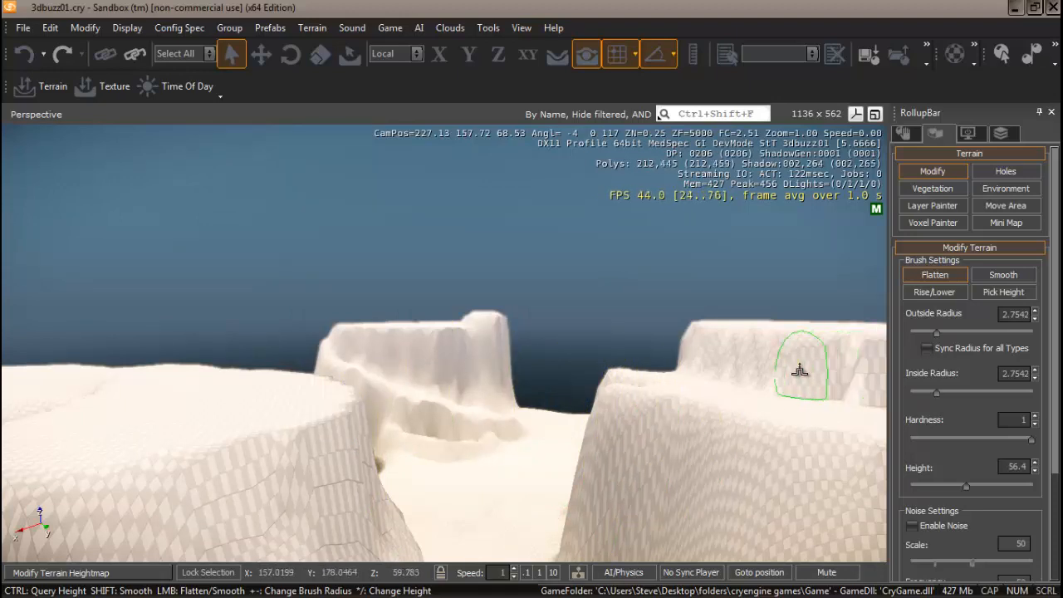
key("w")
right_click_drag(487, 544, 485, 543)
key("w")
key("w")
key("d")
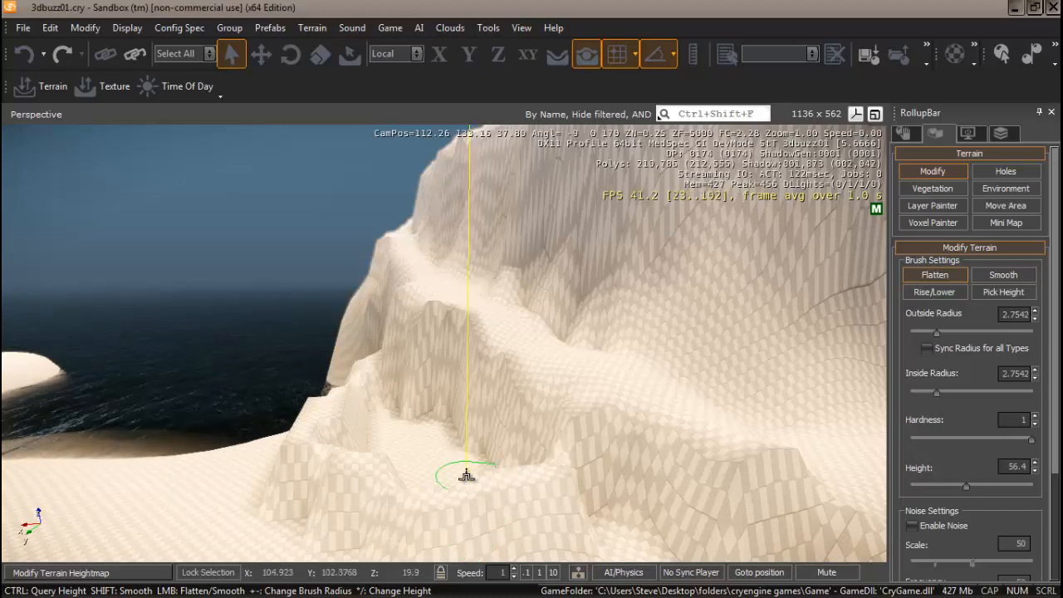
right_click_drag(469, 486, 484, 449)
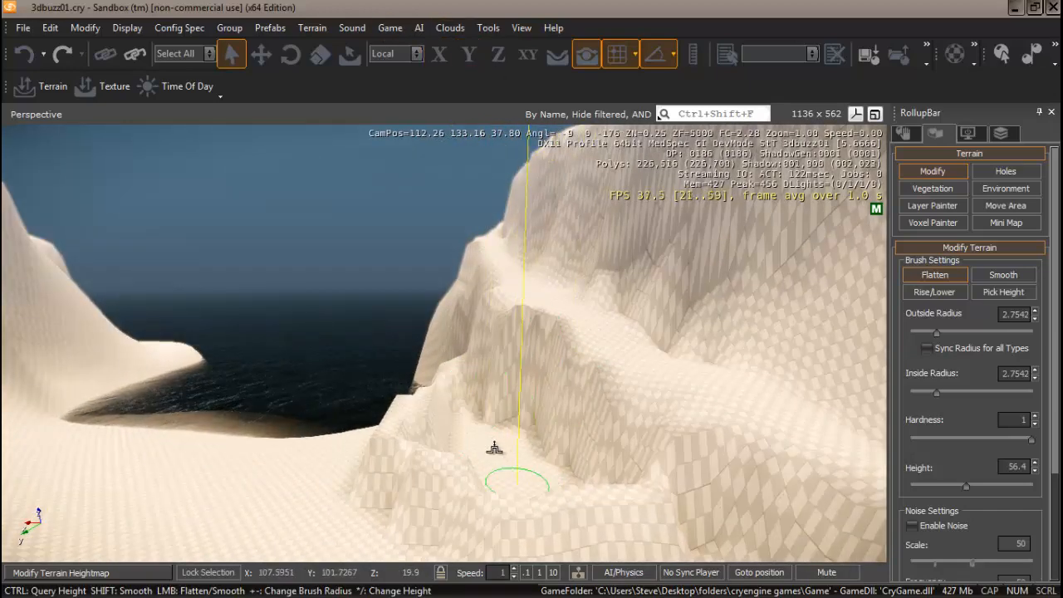
mouse_move(509, 464)
right_mouse_down()
mouse_move(487, 465)
mouse_move(518, 464)
mouse_move(506, 465)
mouse_move(503, 453)
mouse_move(513, 464)
right_mouse_up()
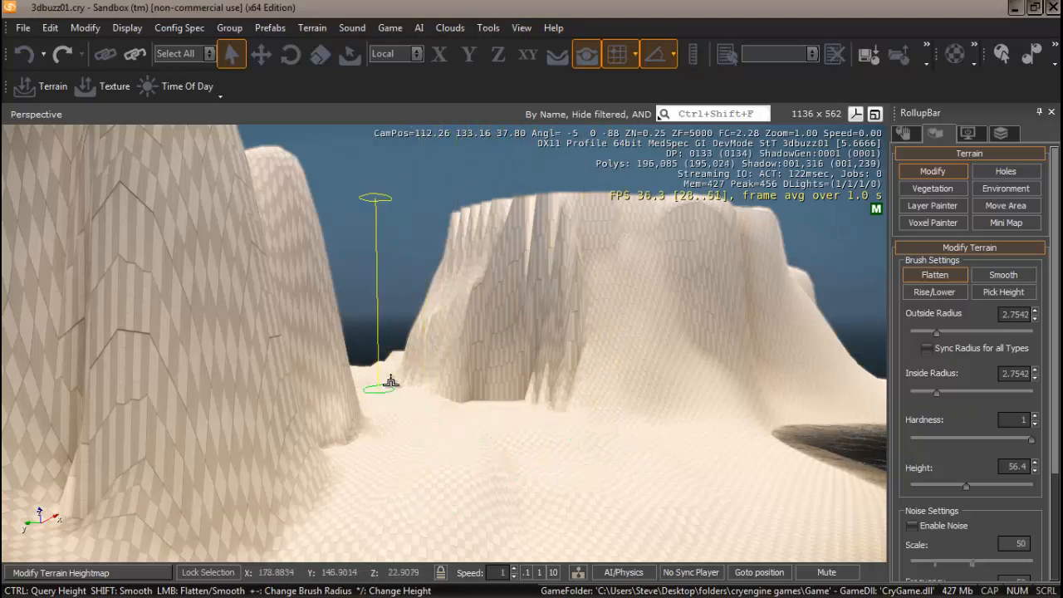
Raise a small rise along the valley floor with the Rise/Lower brush
left_click(935, 291)
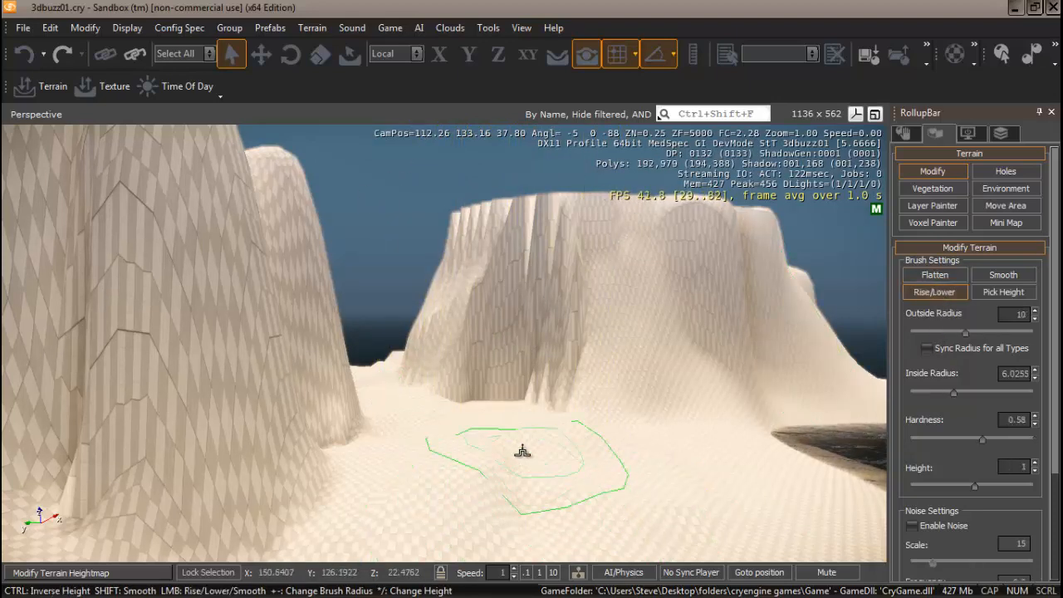
mouse_move(521, 470)
left_mouse_down()
mouse_move(608, 447)
mouse_move(502, 433)
left_mouse_up()
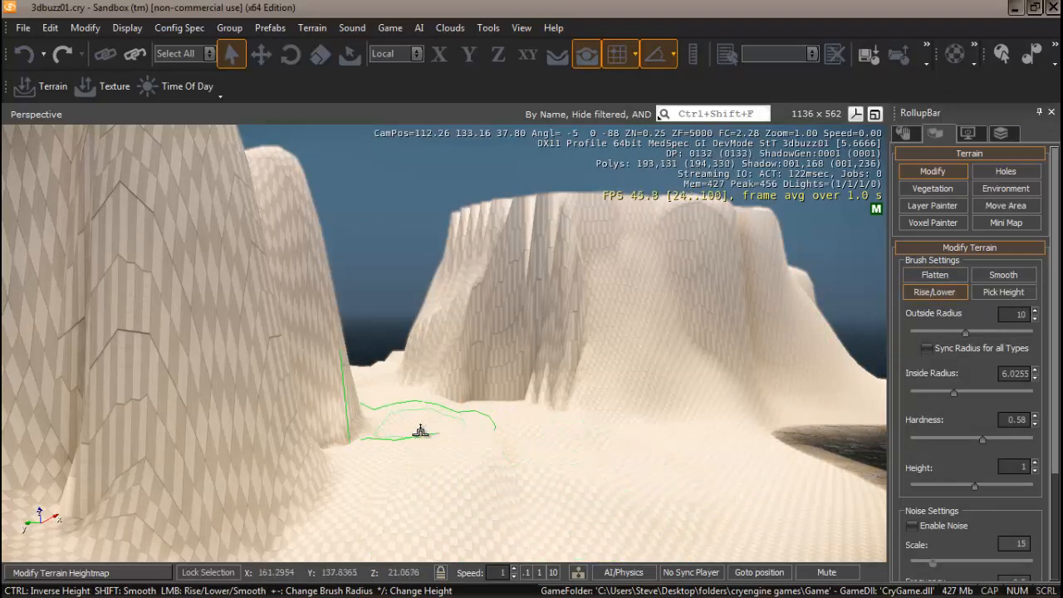
mouse_move(420, 431)
left_mouse_down()
mouse_move(642, 445)
mouse_move(649, 430)
mouse_move(495, 500)
left_mouse_up()
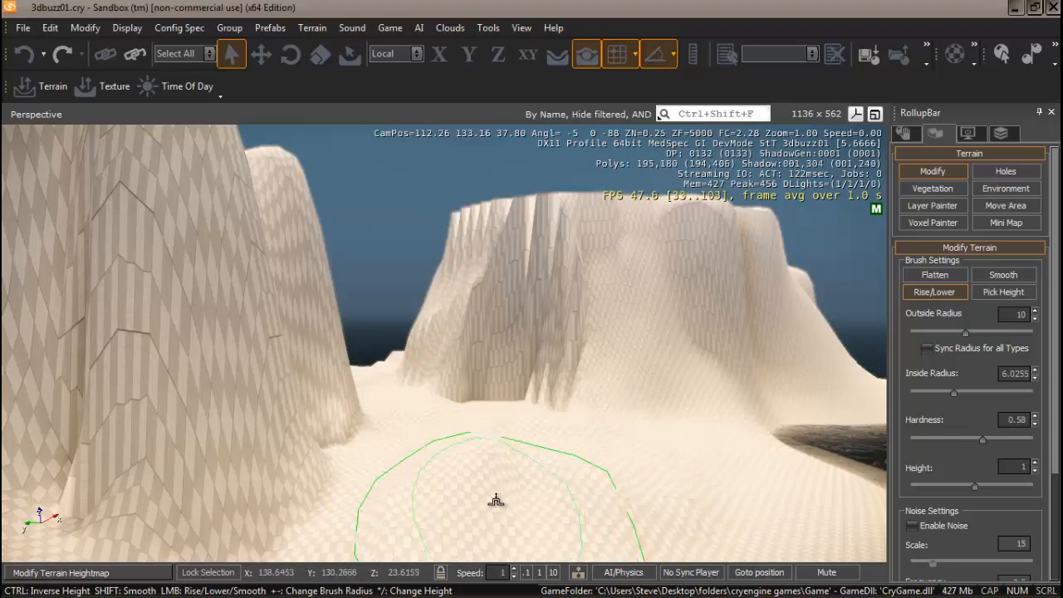
Smooth the bumpy valley floor and the jagged cliff streaks (radius 12.302, hardness 0.2)
left_click(1002, 276)
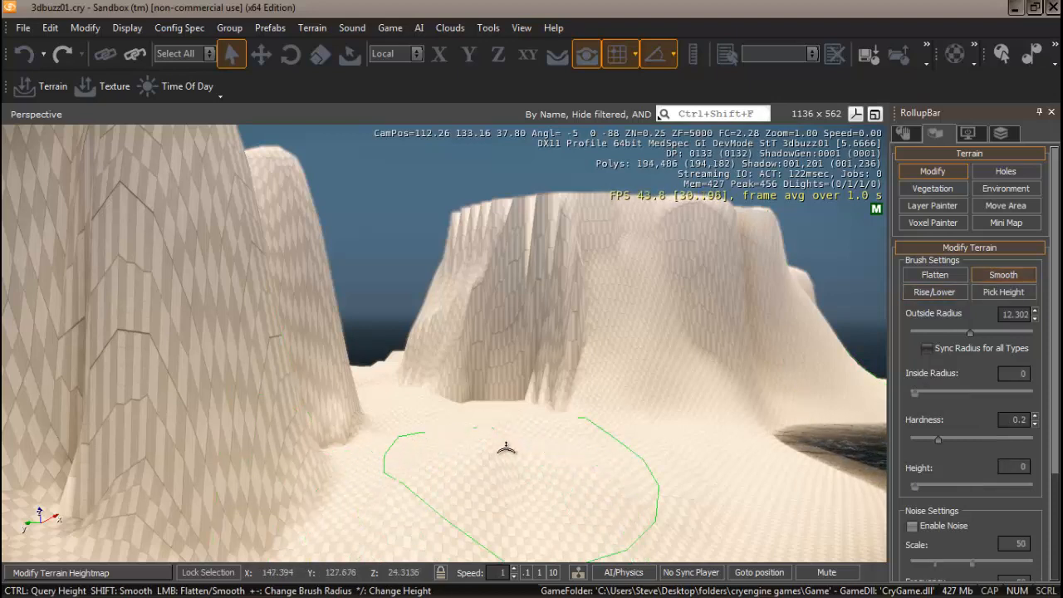
left_click_drag(506, 449, 479, 448)
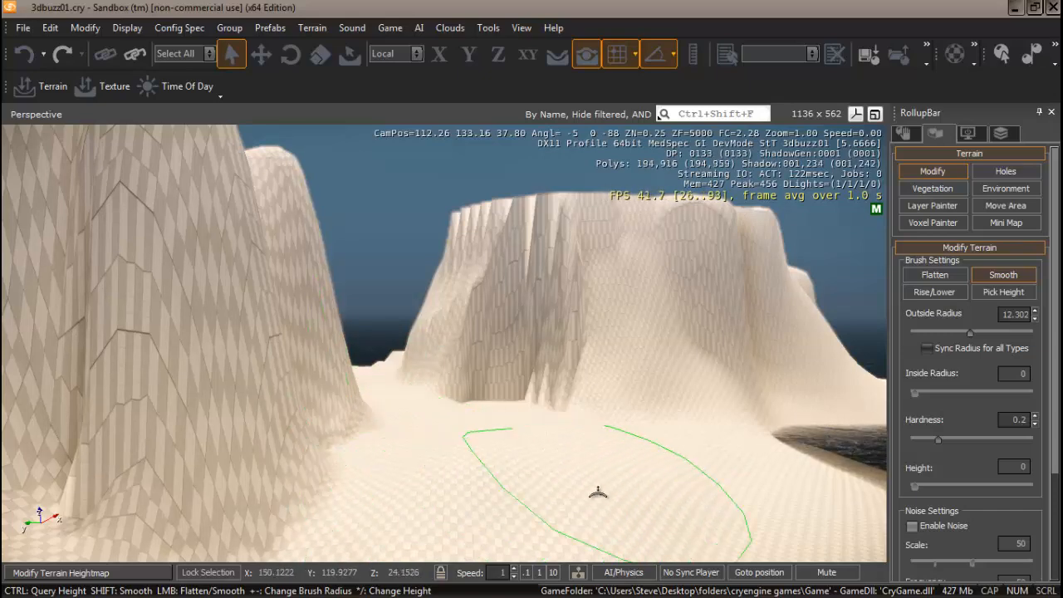
right_click_drag(598, 427, 597, 494)
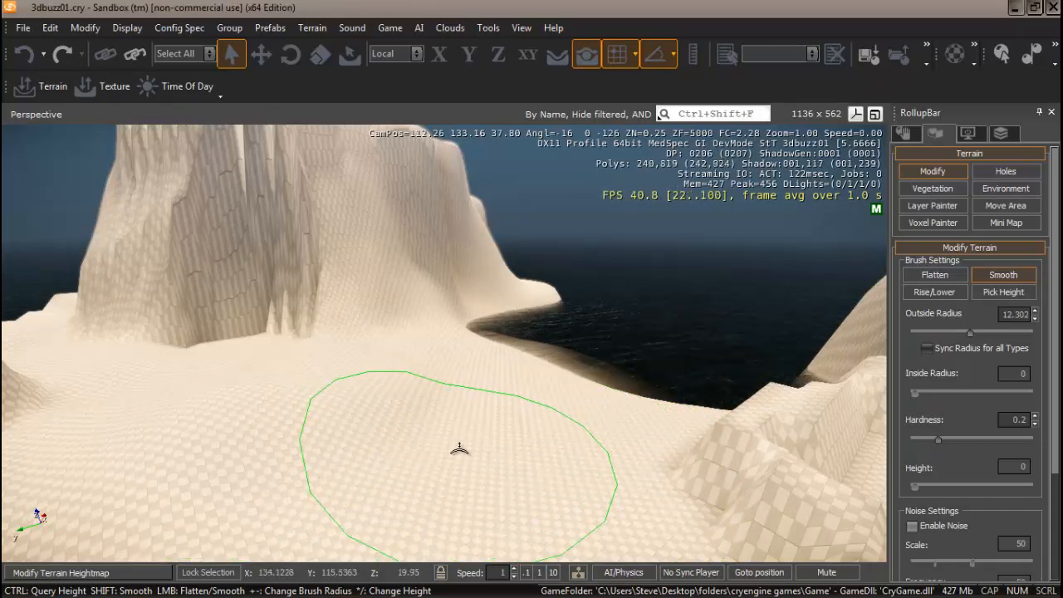
right_click_drag(372, 407, 373, 387)
mouse_move(373, 391)
left_mouse_down()
mouse_move(344, 387)
mouse_move(351, 382)
mouse_move(247, 390)
mouse_move(233, 373)
mouse_move(401, 407)
left_mouse_up()
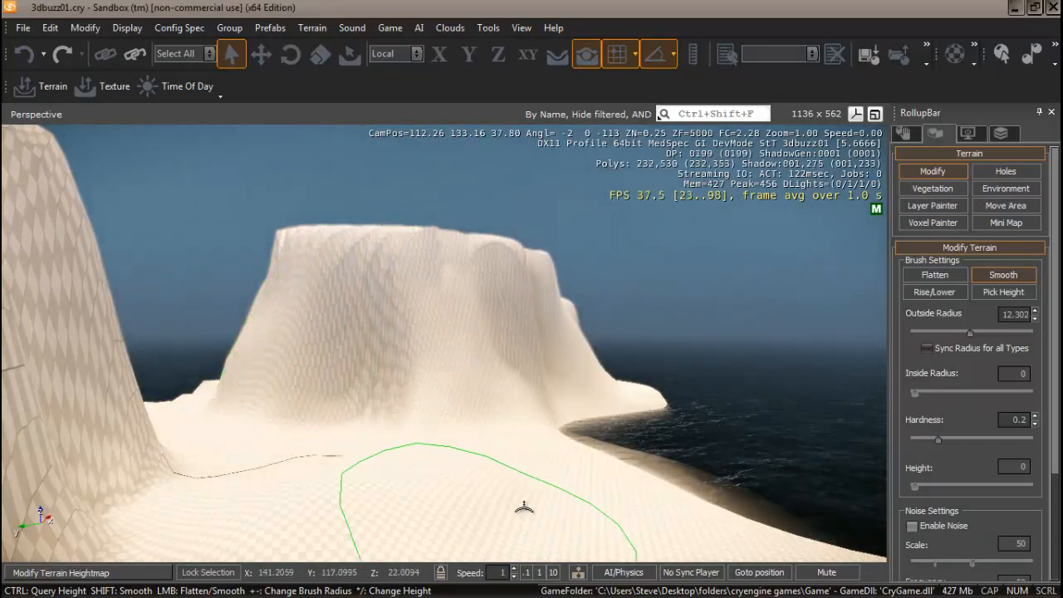
mouse_move(524, 508)
right_mouse_down()
mouse_move(470, 508)
mouse_move(470, 494)
right_mouse_up()
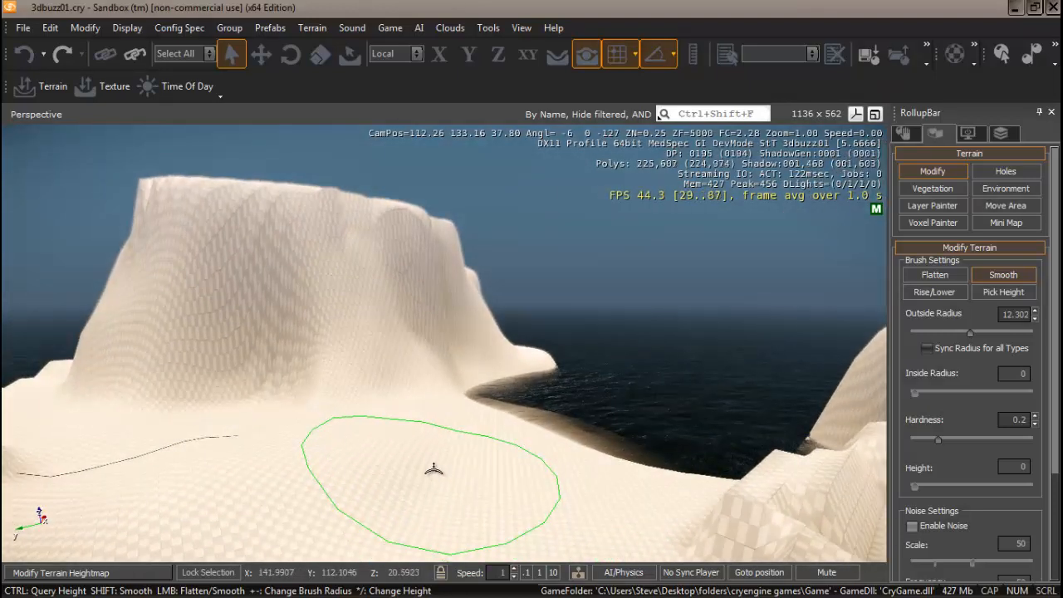
left_click(940, 152)
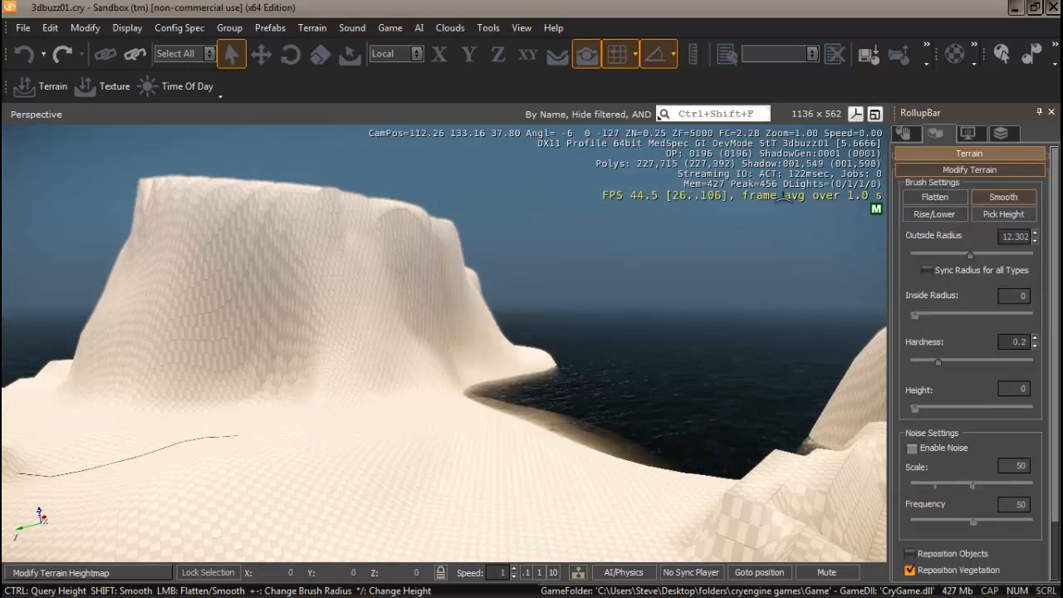
Turn off terrain Modify mode and open the Terrain Texture Layers dialog showing only Default
left_click(937, 151)
left_click(943, 170)
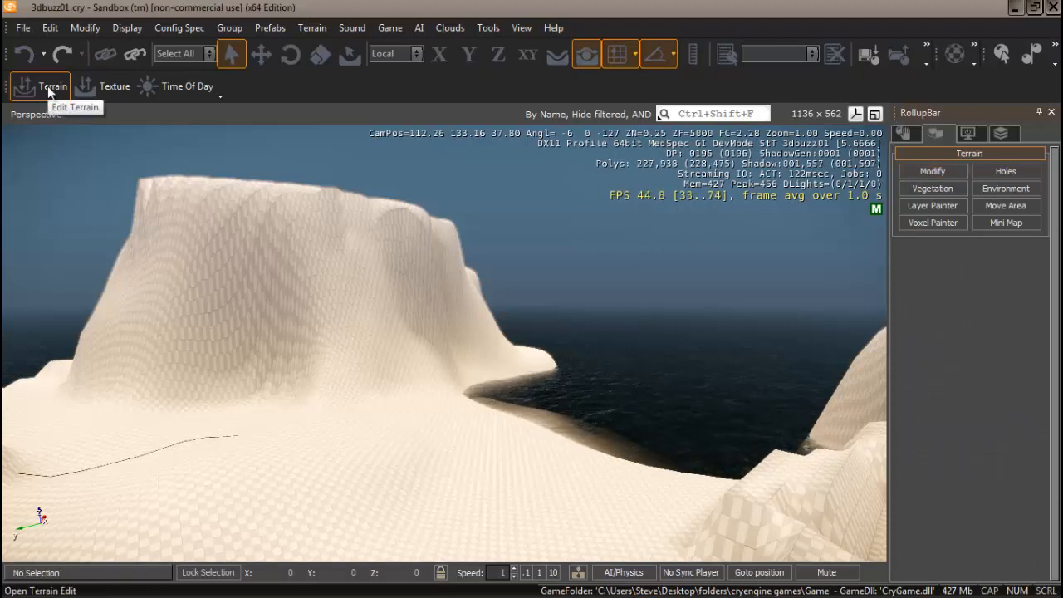
left_click(114, 86)
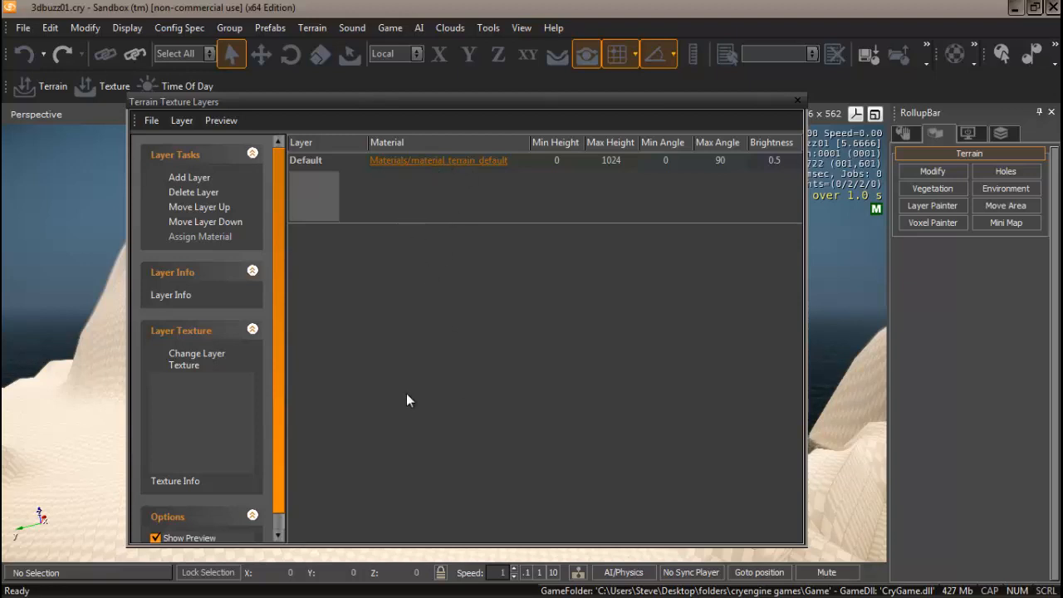
Add NewLayer and set its layer texture to grey.dds from Textures > defaults
left_click(190, 179)
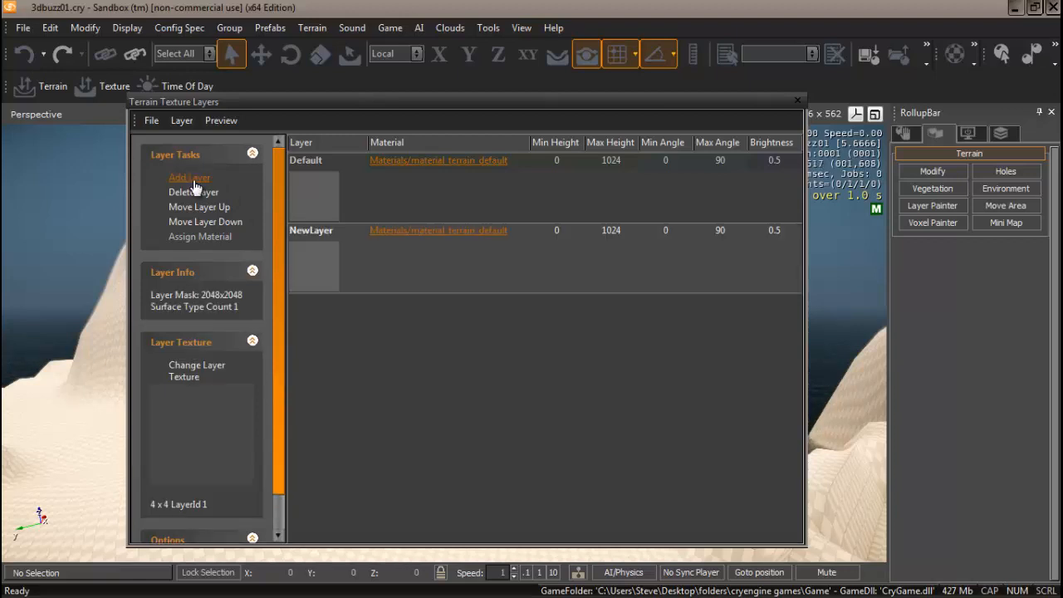
left_click(470, 270)
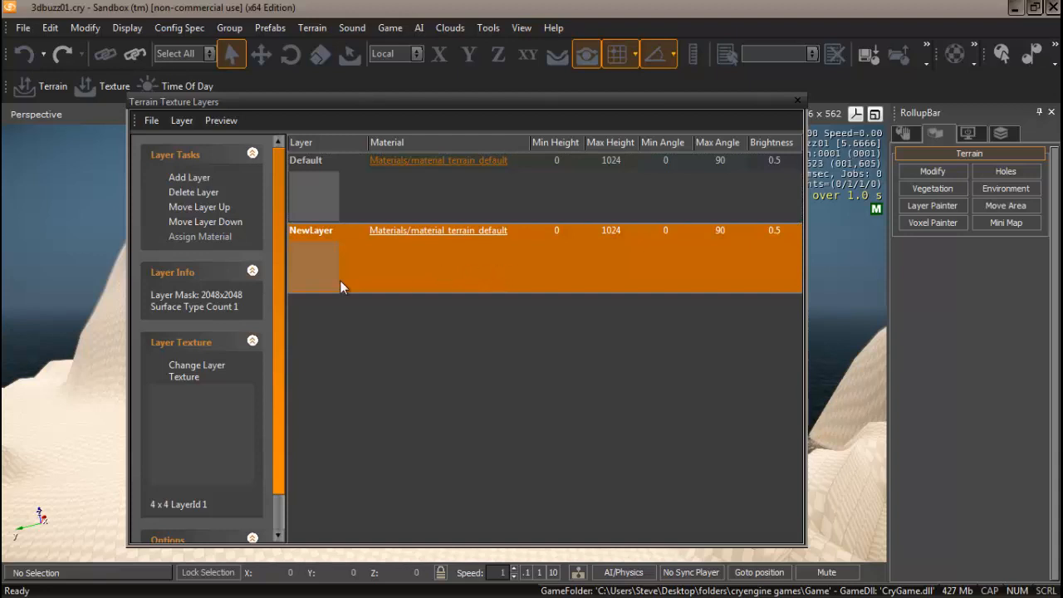
left_click(197, 371)
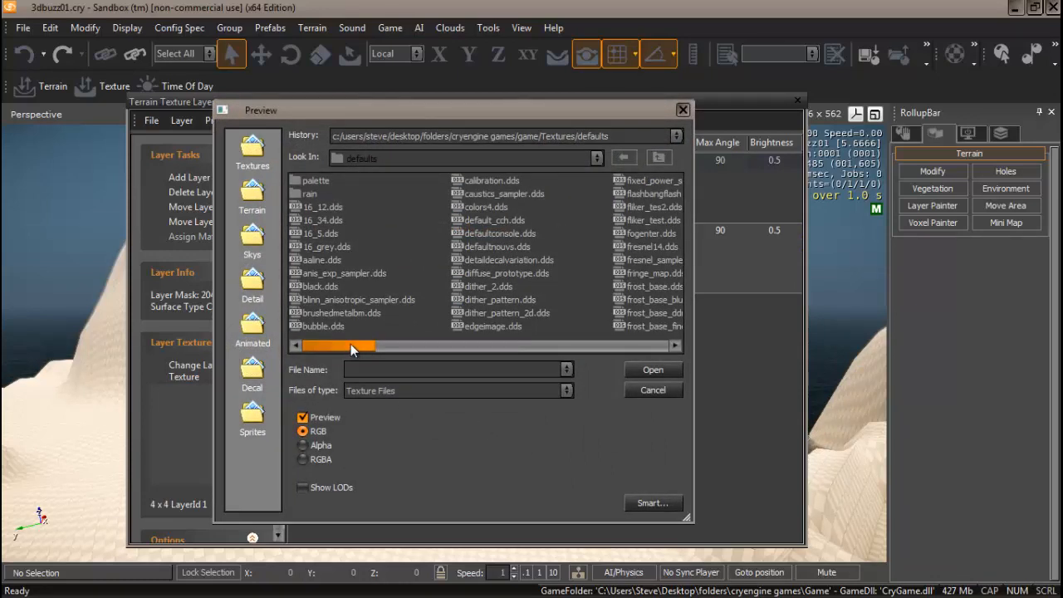
left_click(252, 149)
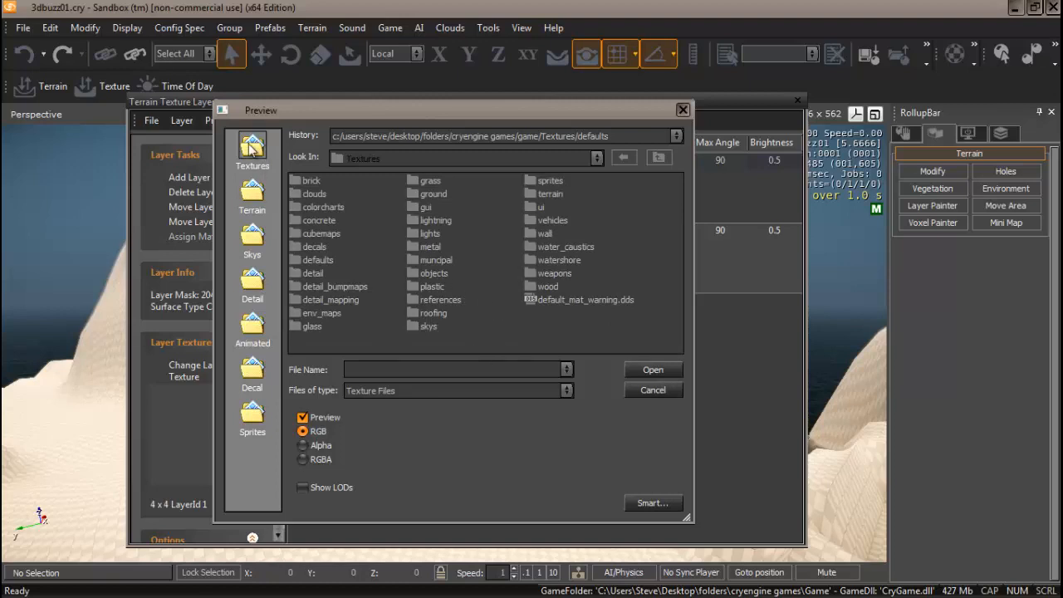
left_click(252, 195)
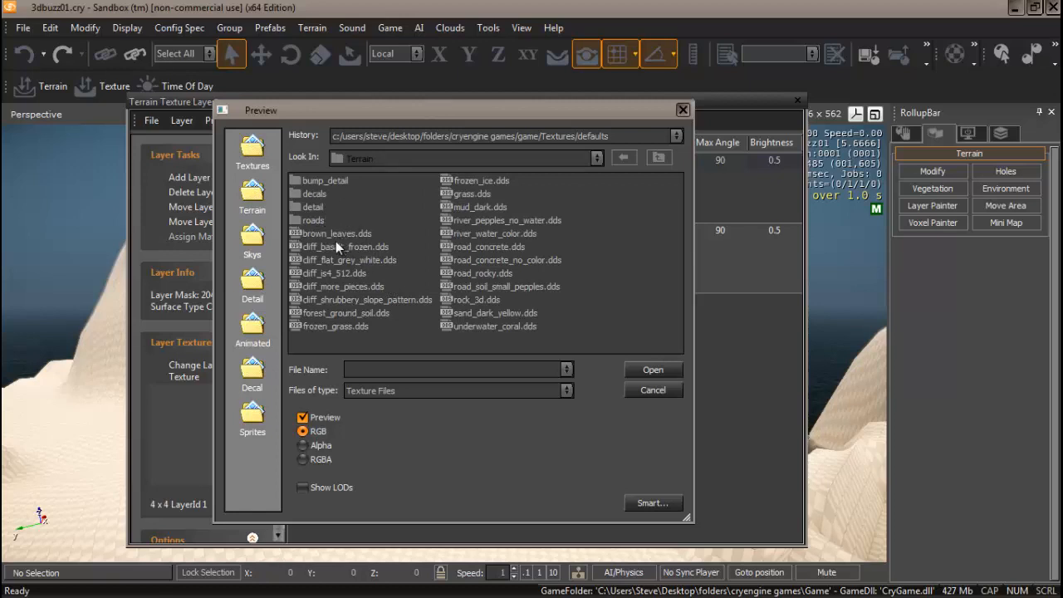
left_click(251, 149)
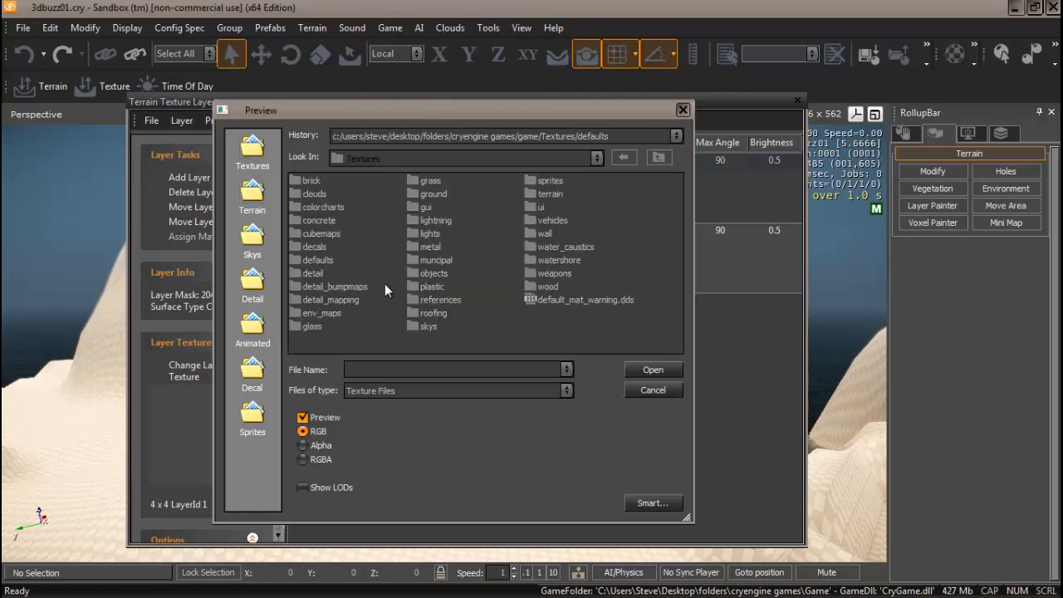
double_click(315, 260)
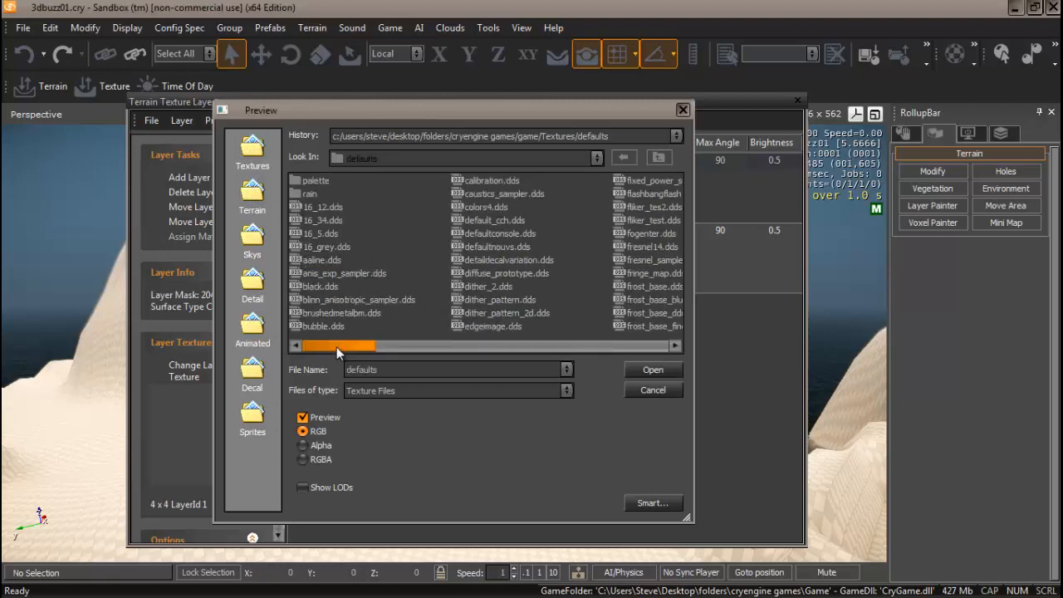
left_click_drag(336, 347, 452, 346)
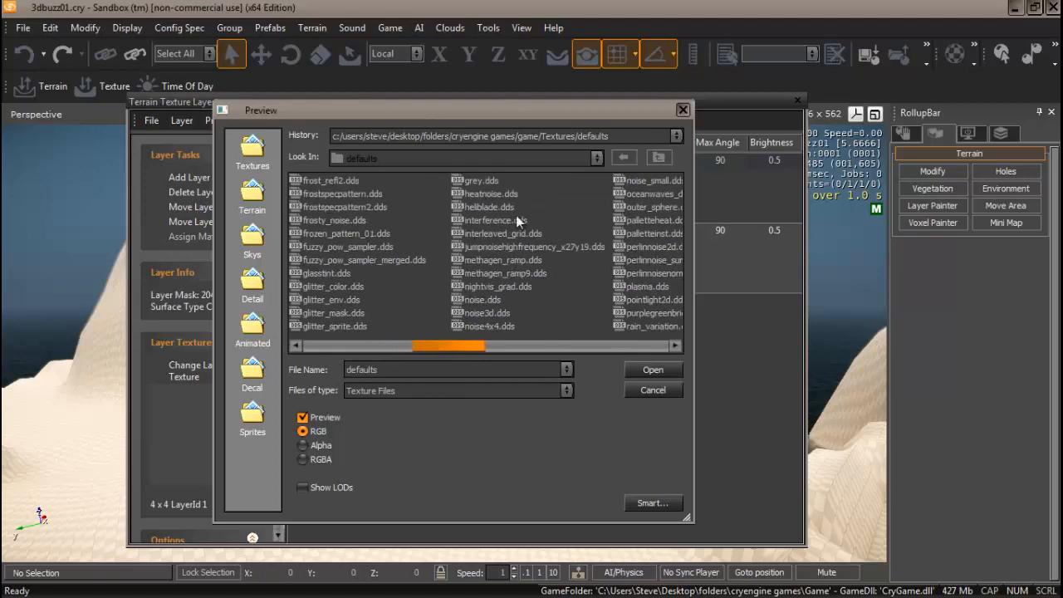
left_click(482, 181)
left_click(648, 371)
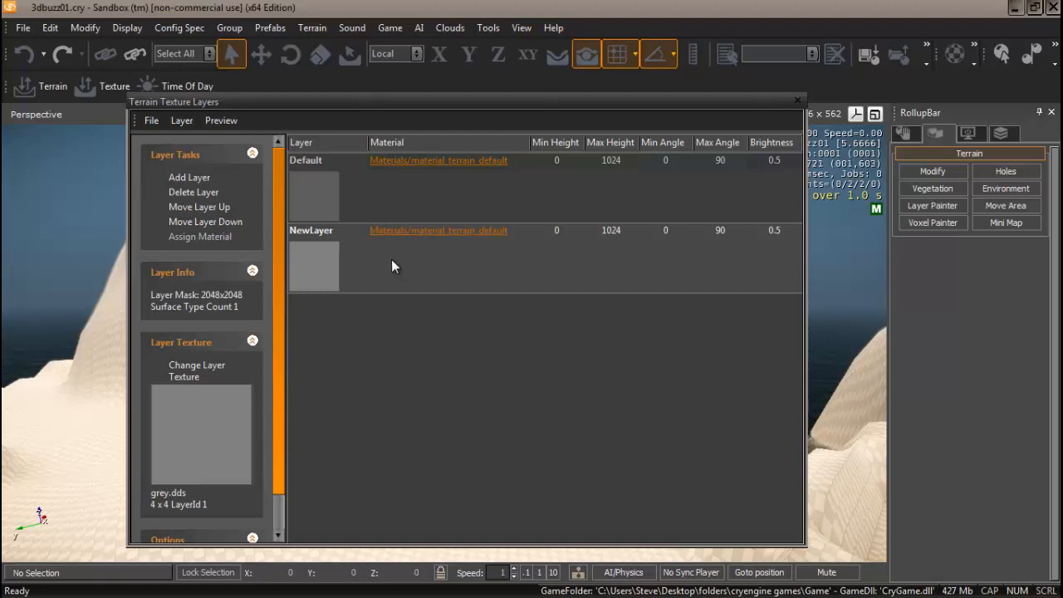
Assign materials/terrain/beach_white_sand to NewLayer through the Material Editor
left_click(447, 232)
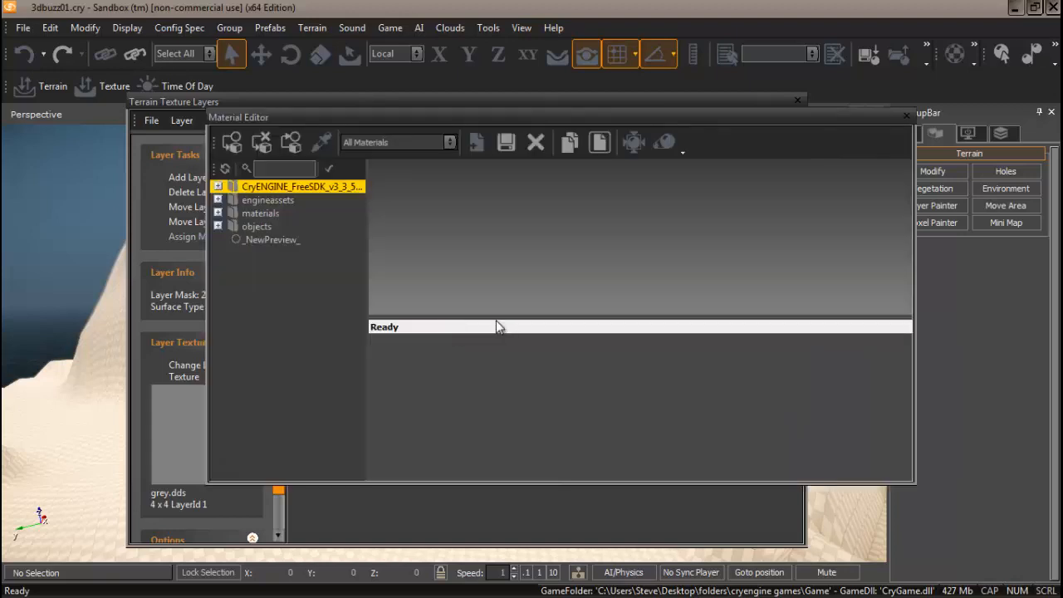
left_click(218, 213)
left_click_drag(357, 281, 354, 353)
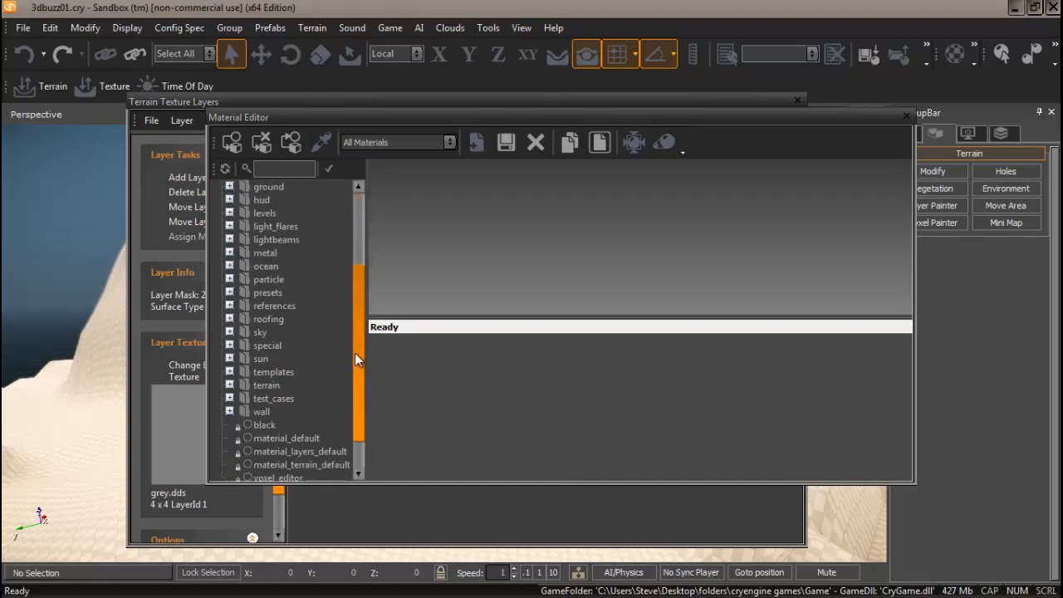
left_click(235, 385)
left_click_drag(360, 259, 358, 284)
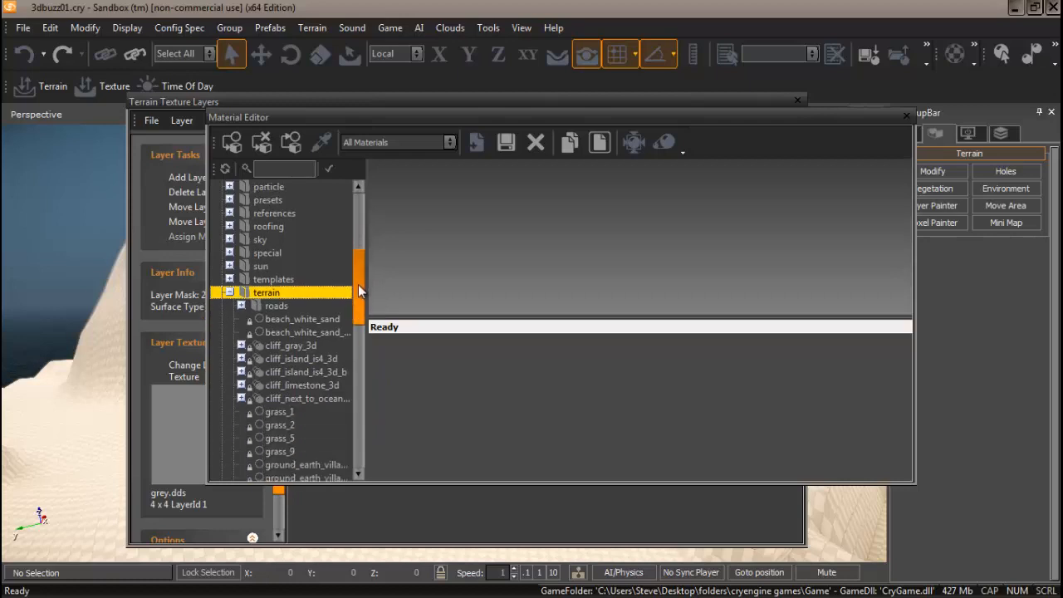
left_click(301, 319)
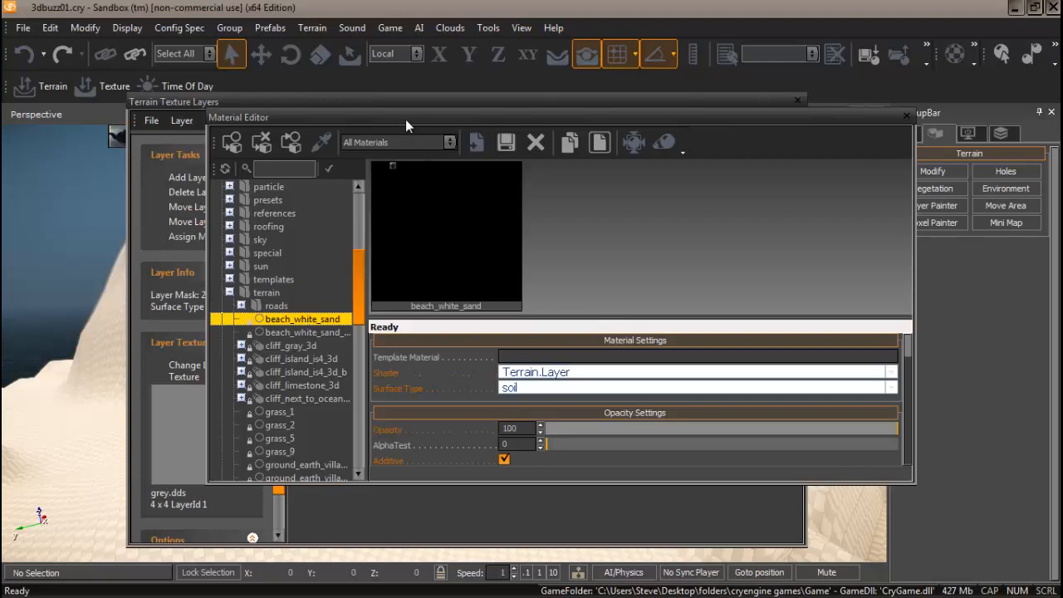
left_click_drag(384, 116, 432, 117)
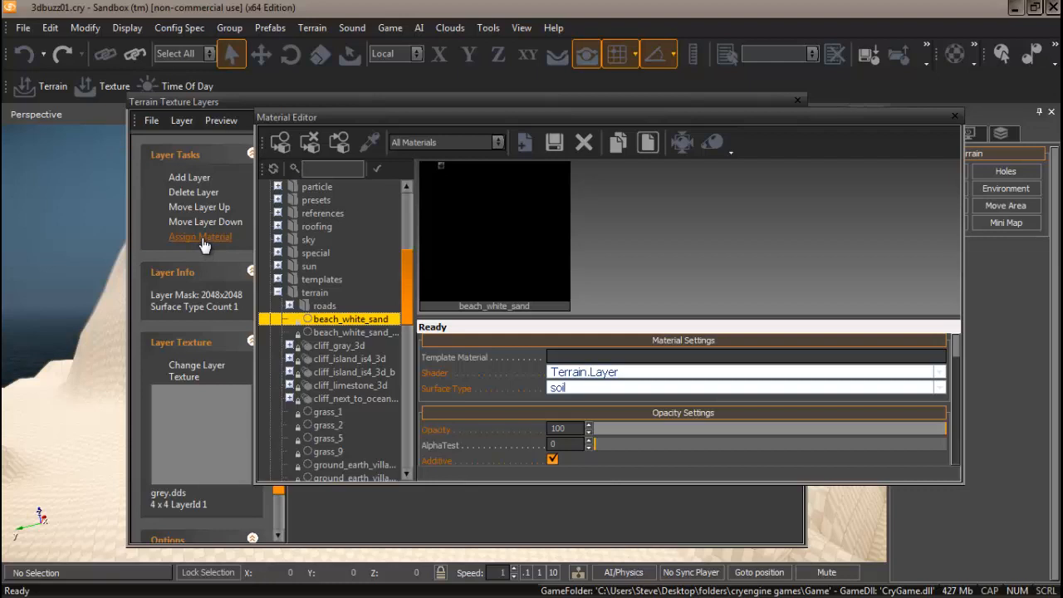
left_click(200, 237)
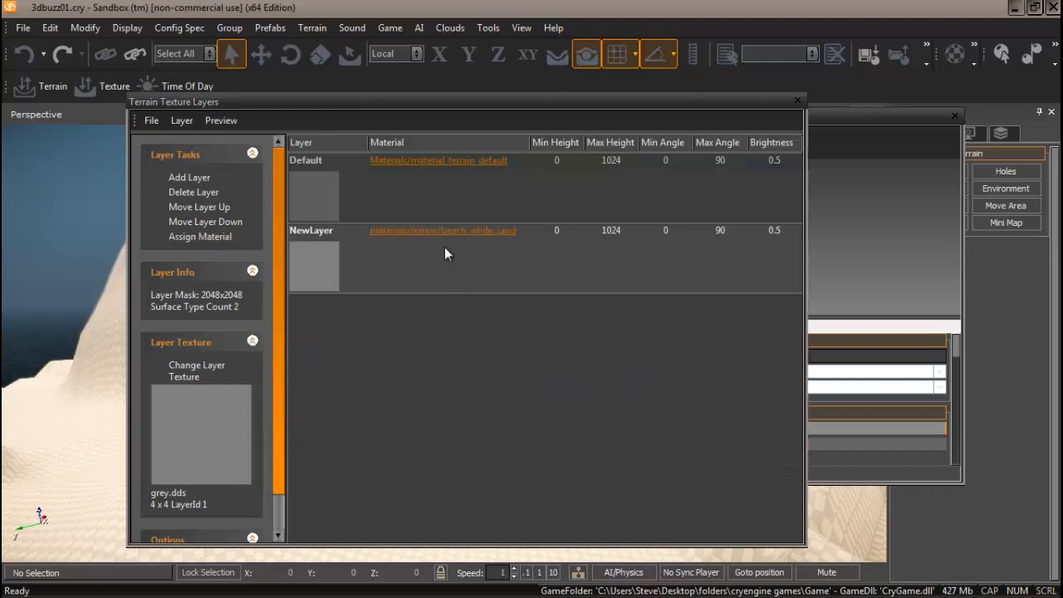
Add a third terrain layer and set its texture to grey.dds
left_click(178, 179)
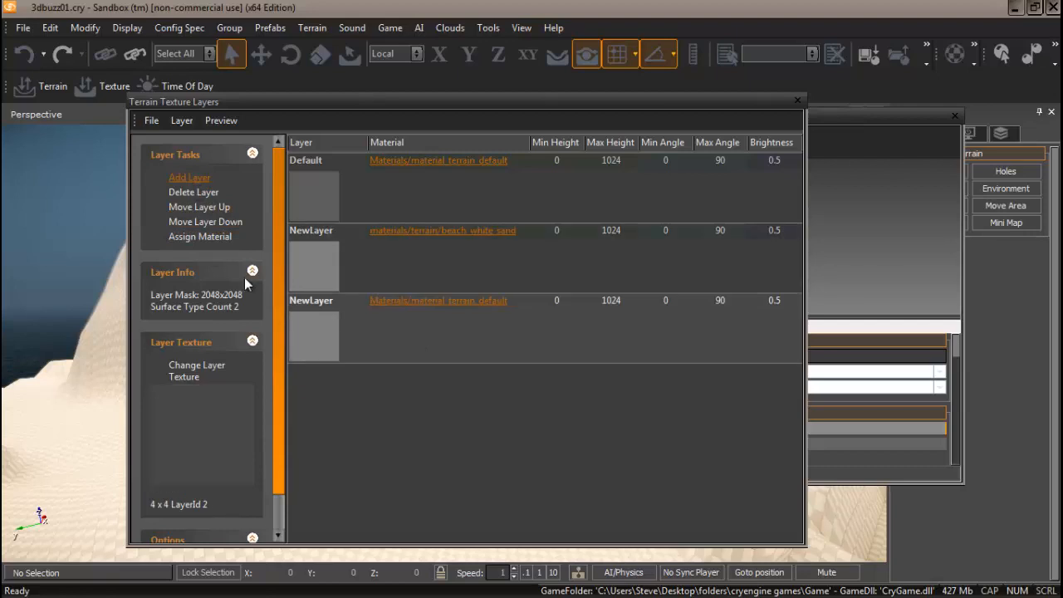
left_click(184, 373)
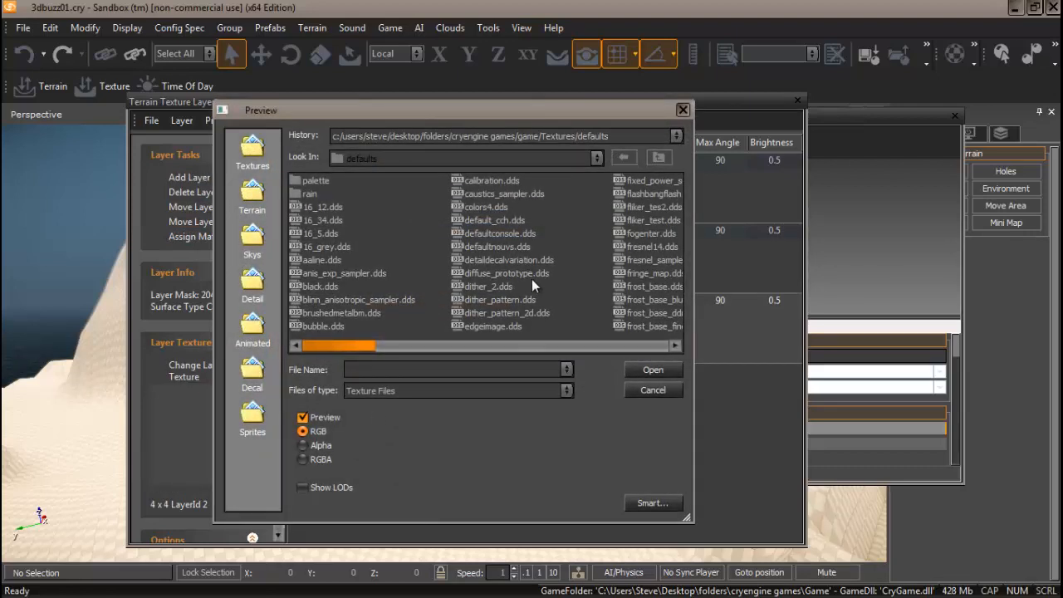
left_click_drag(336, 344, 407, 350)
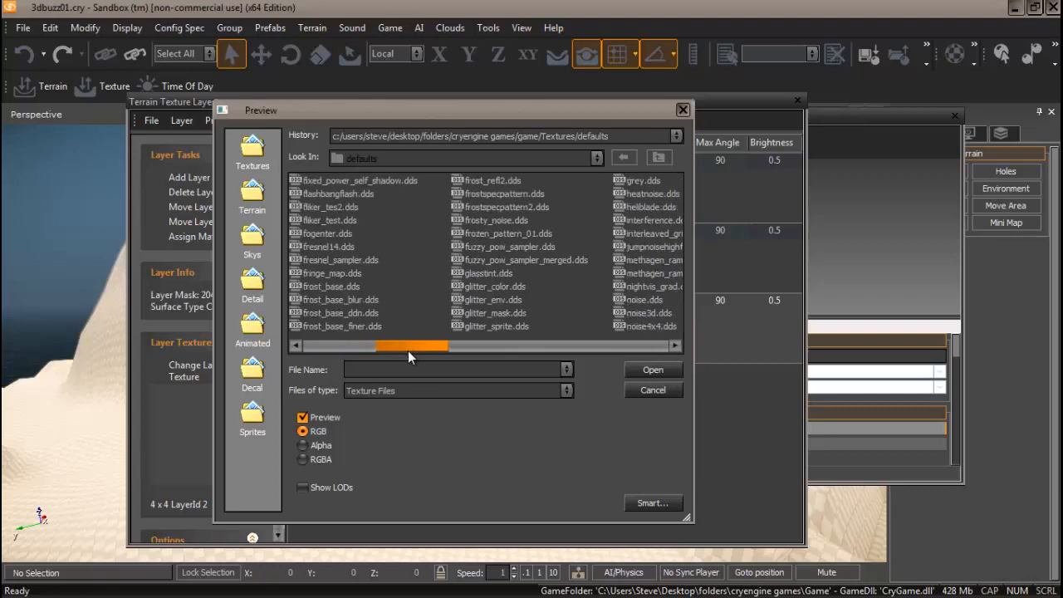
left_click(644, 180)
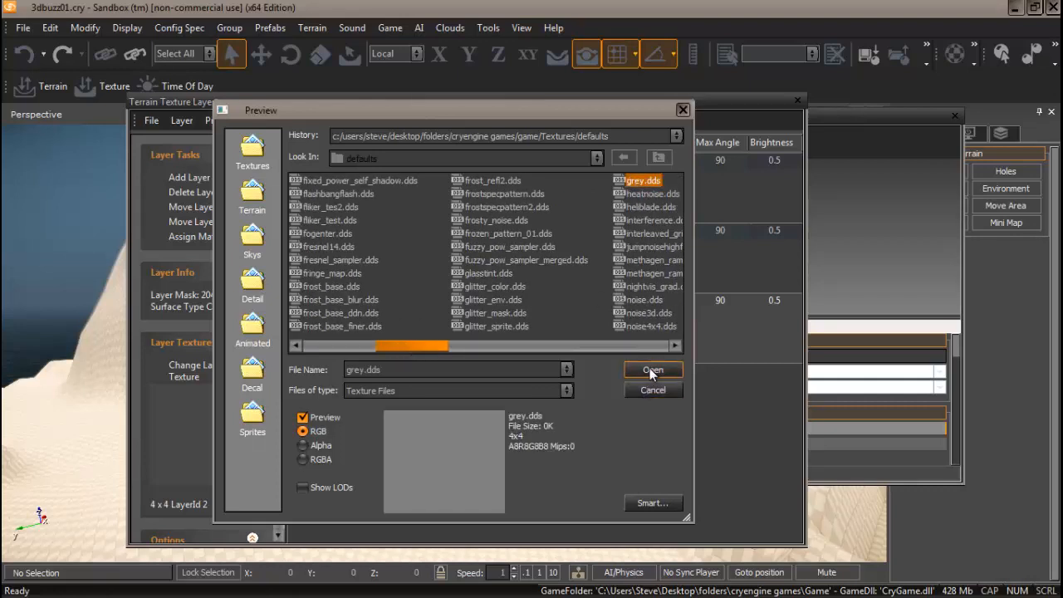
left_click(652, 369)
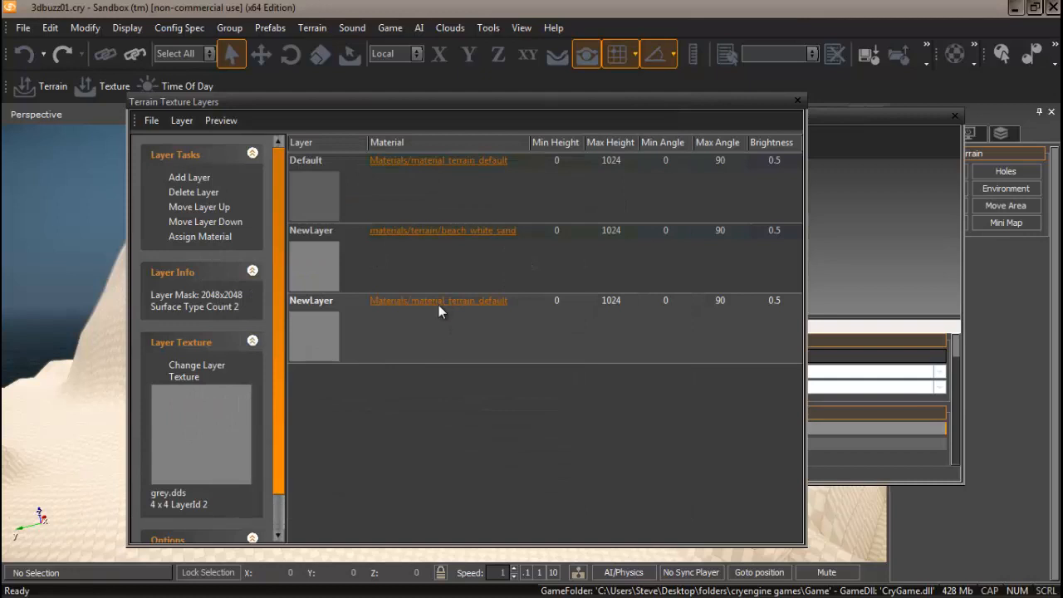
Preview grass_1, grass_2, grass_9 and grass_5 terrain materials, settling back on grass_1
left_click(438, 302)
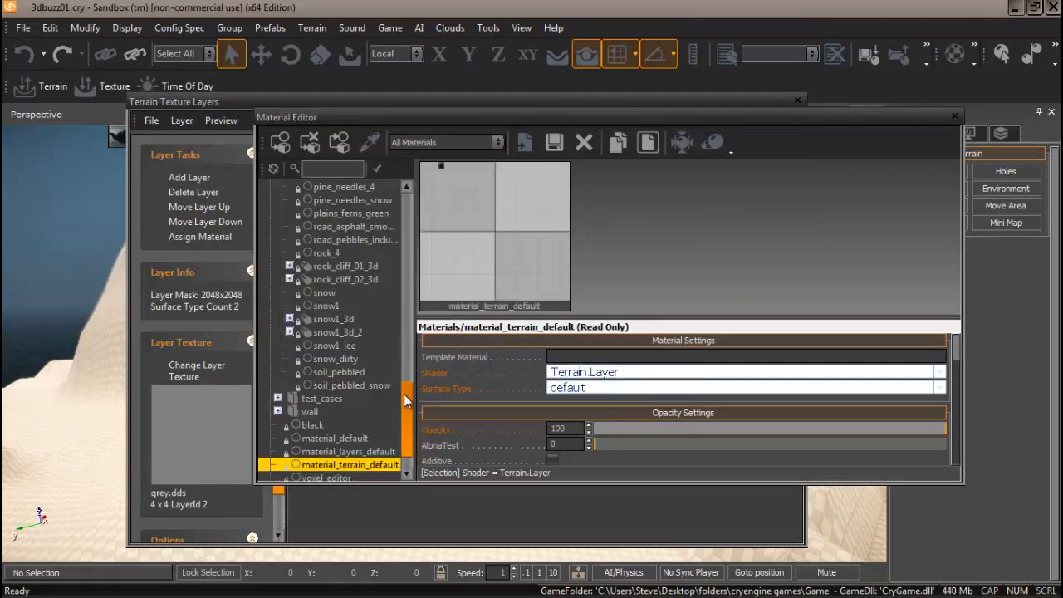
left_click_drag(404, 392, 406, 297)
left_click(329, 307)
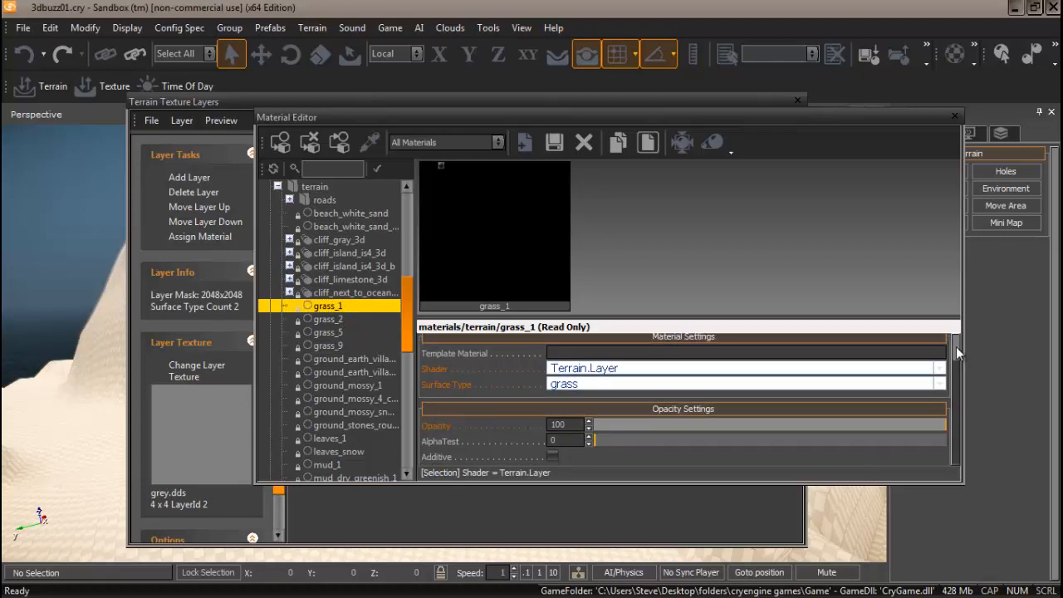
left_click_drag(956, 346, 966, 400)
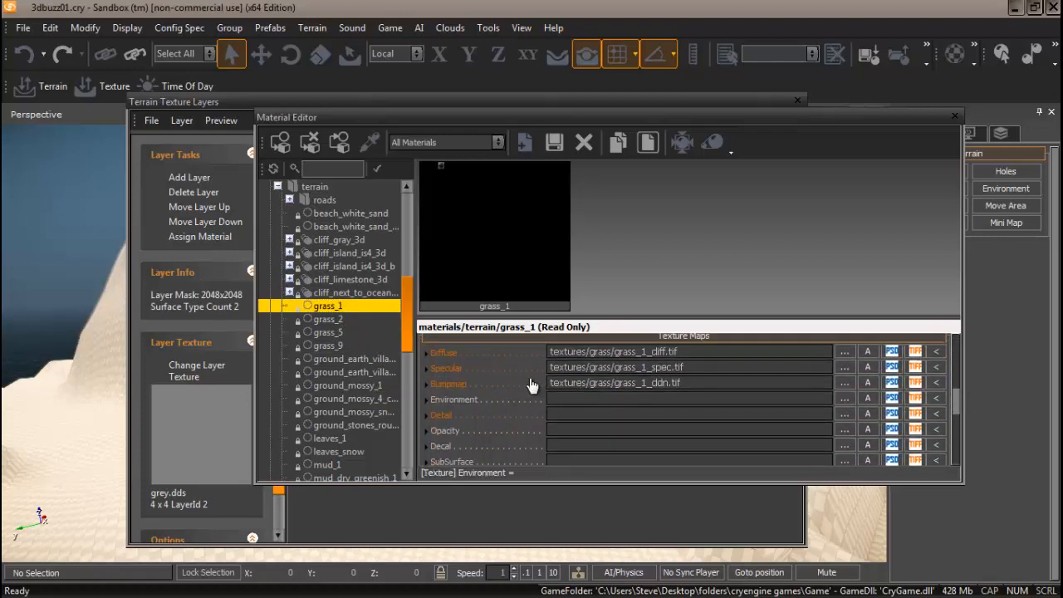
mouse_move(497, 365)
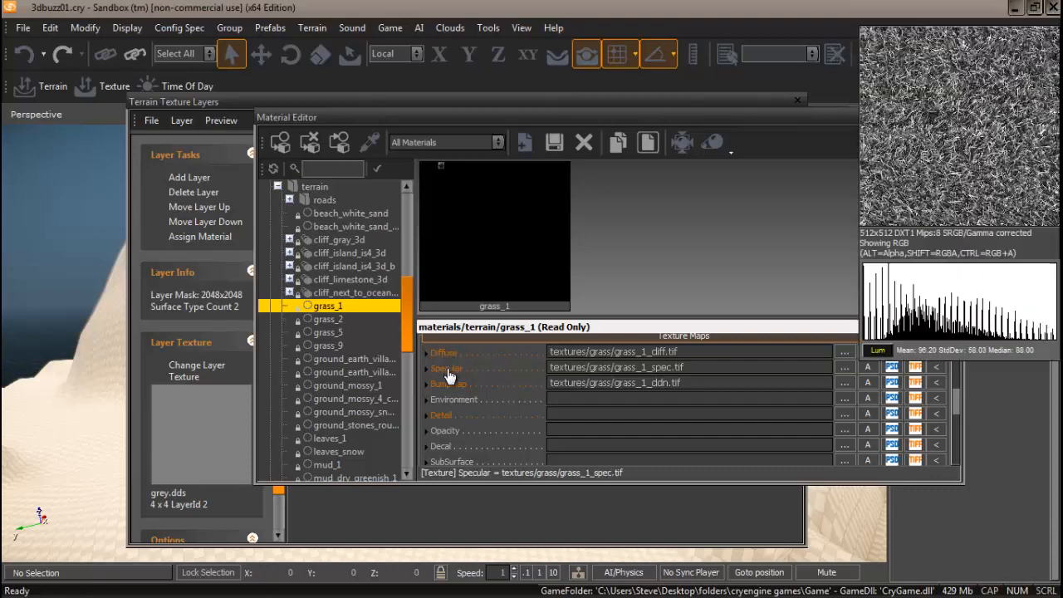
mouse_move(449, 385)
left_click(327, 322)
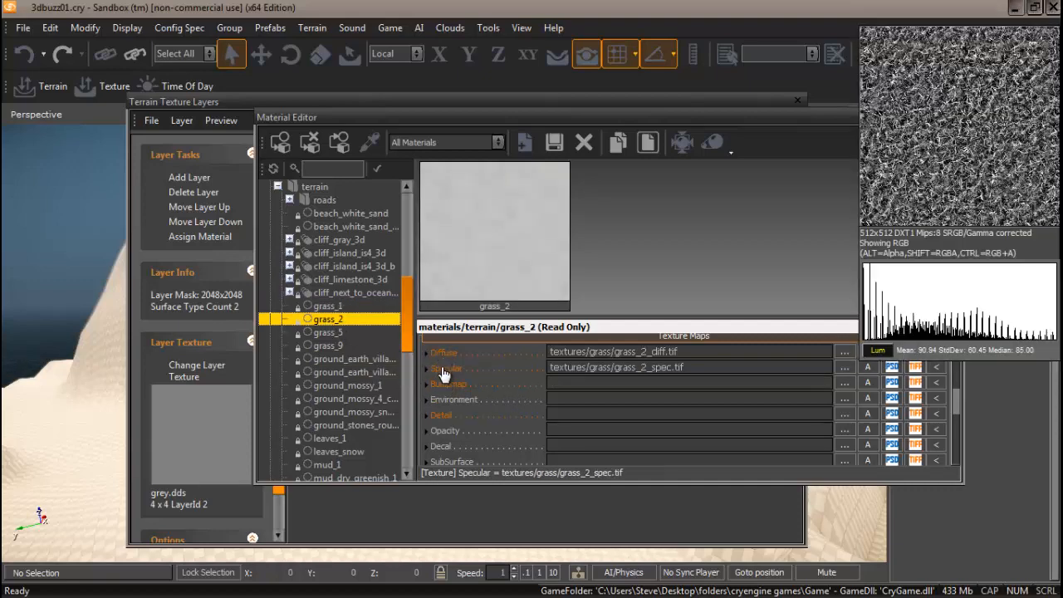
mouse_move(443, 360)
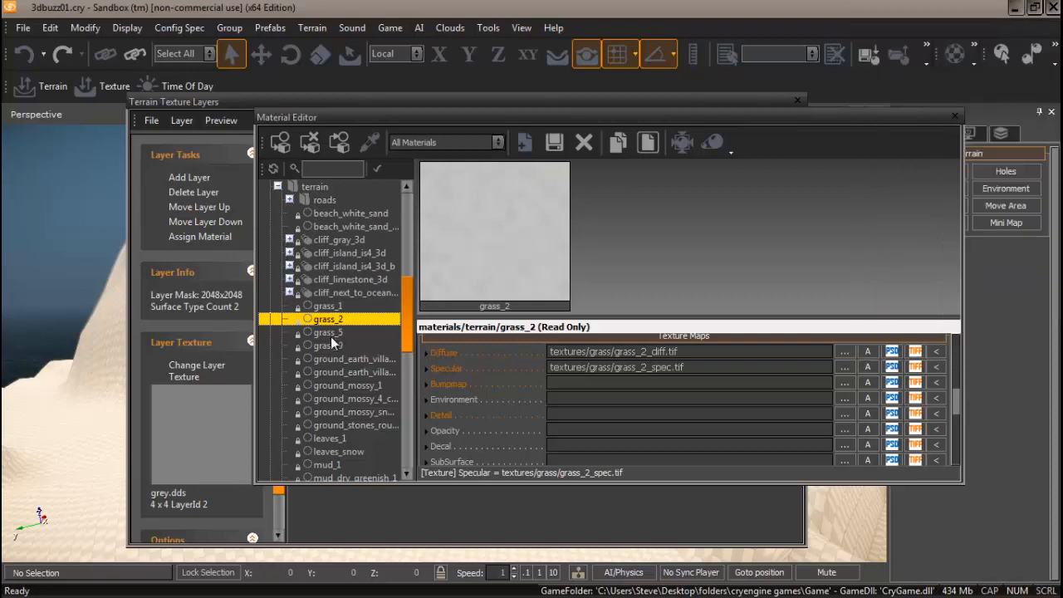
left_click(330, 345)
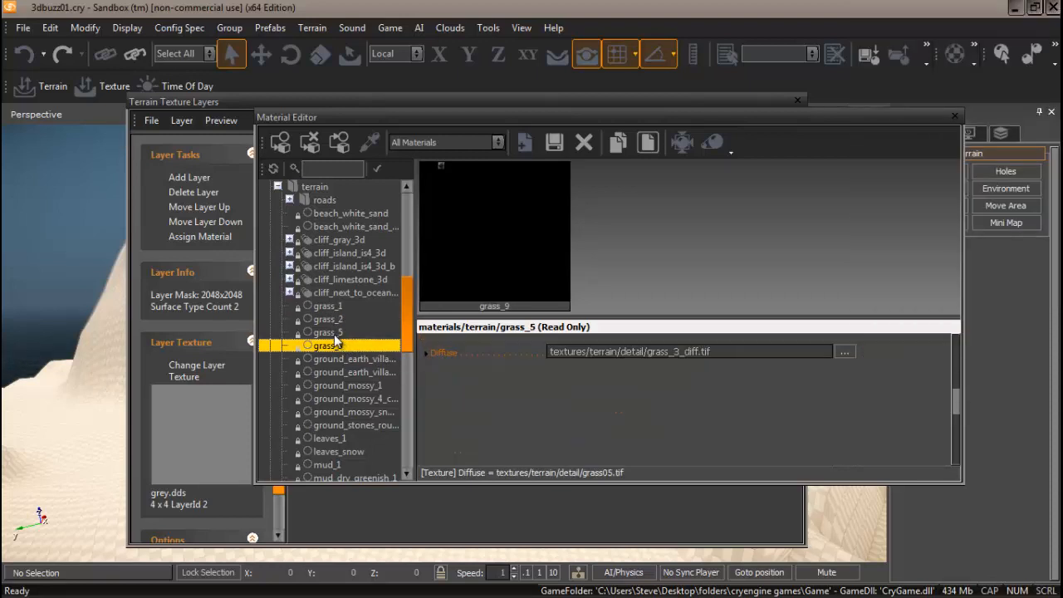
left_click(328, 332)
mouse_move(467, 385)
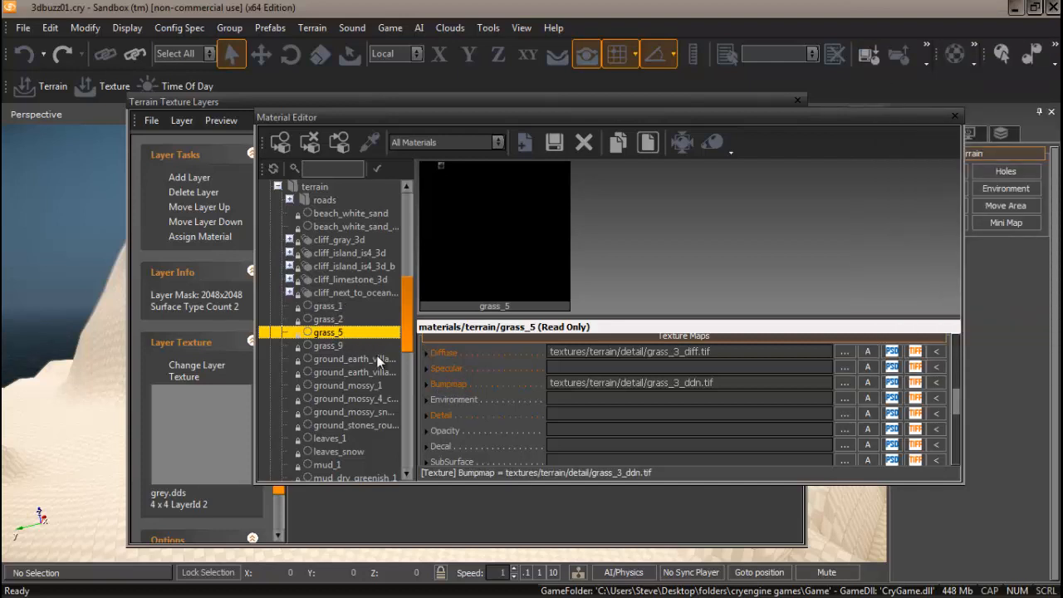
left_click(329, 305)
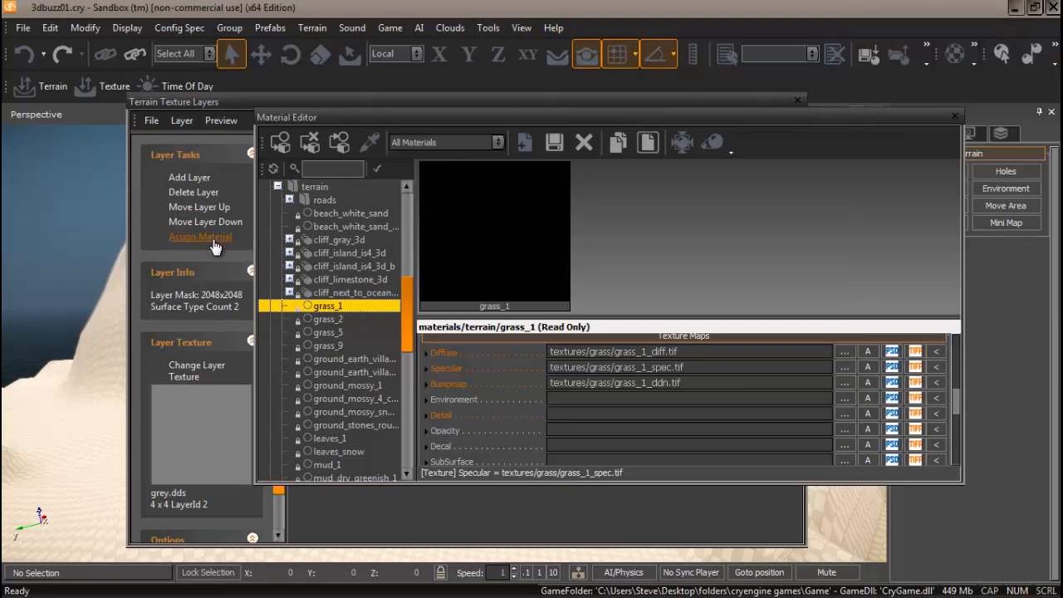
Assign grass_1 to the third layer, then add a fourth layer textured with grey.dds
left_click(208, 237)
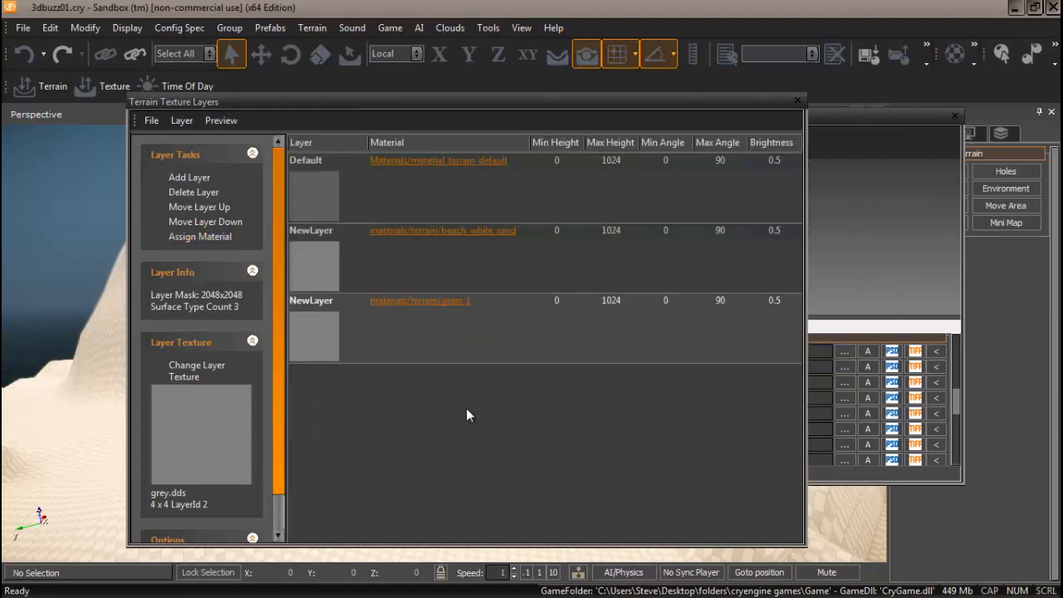
left_click(191, 177)
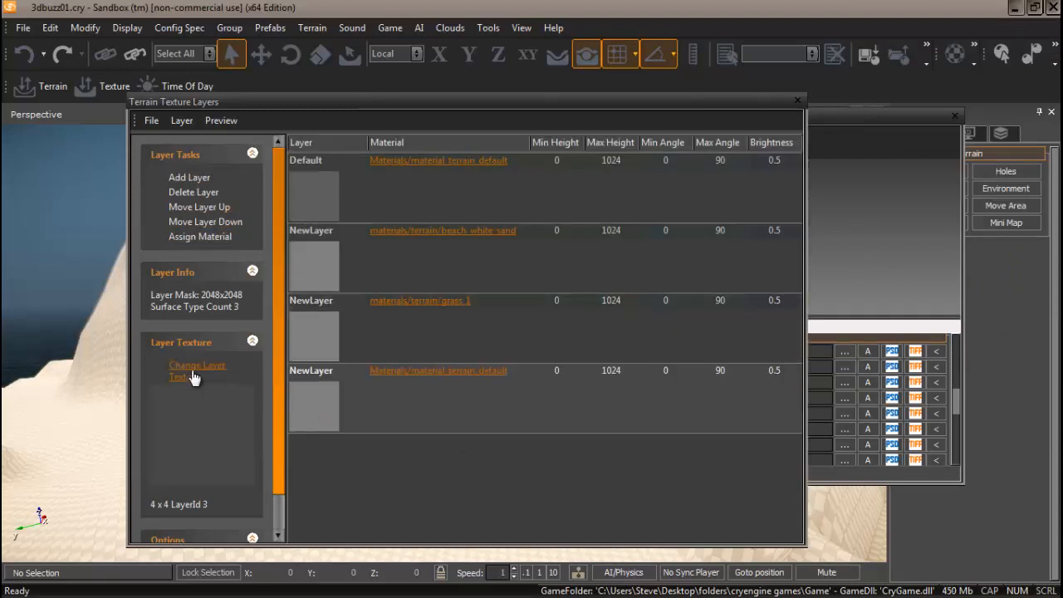
left_click(210, 394)
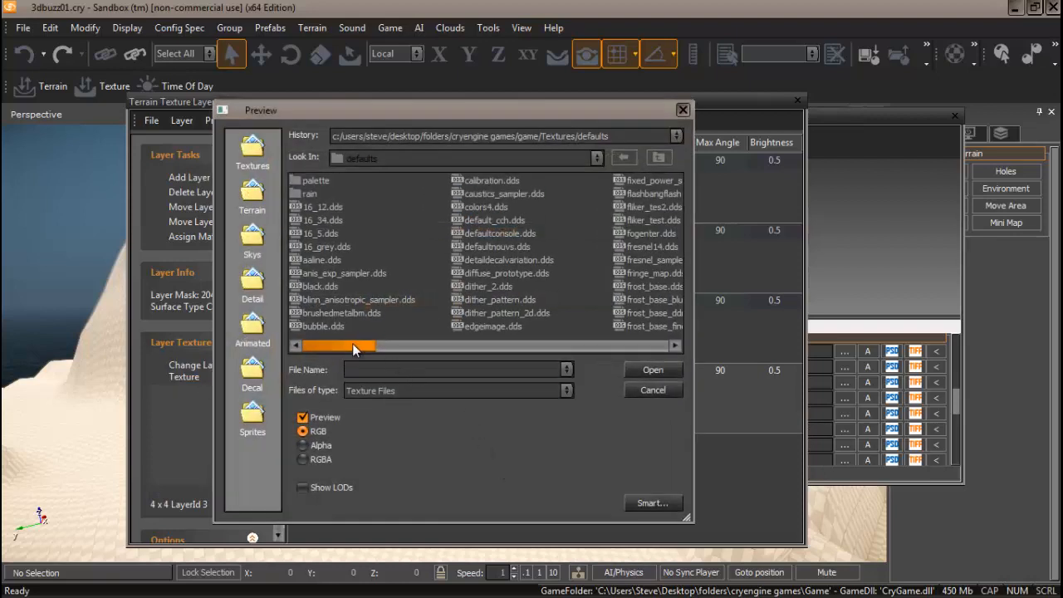
left_click_drag(353, 343, 465, 353)
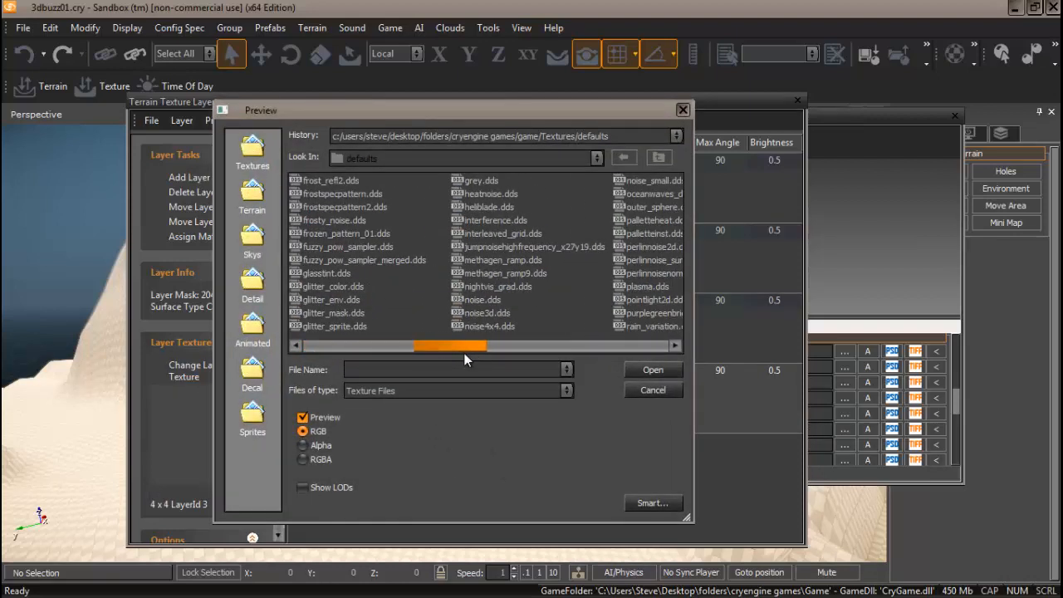
left_click(480, 181)
left_click(651, 370)
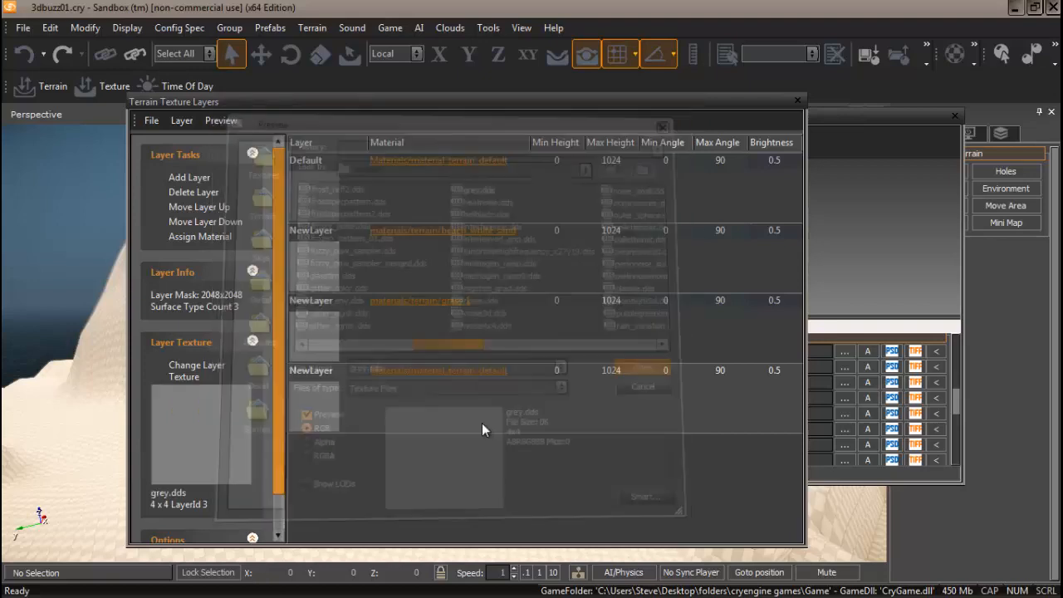
Assign the cliff_next_to_ocean_3d material to the fourth layer
left_click(438, 373)
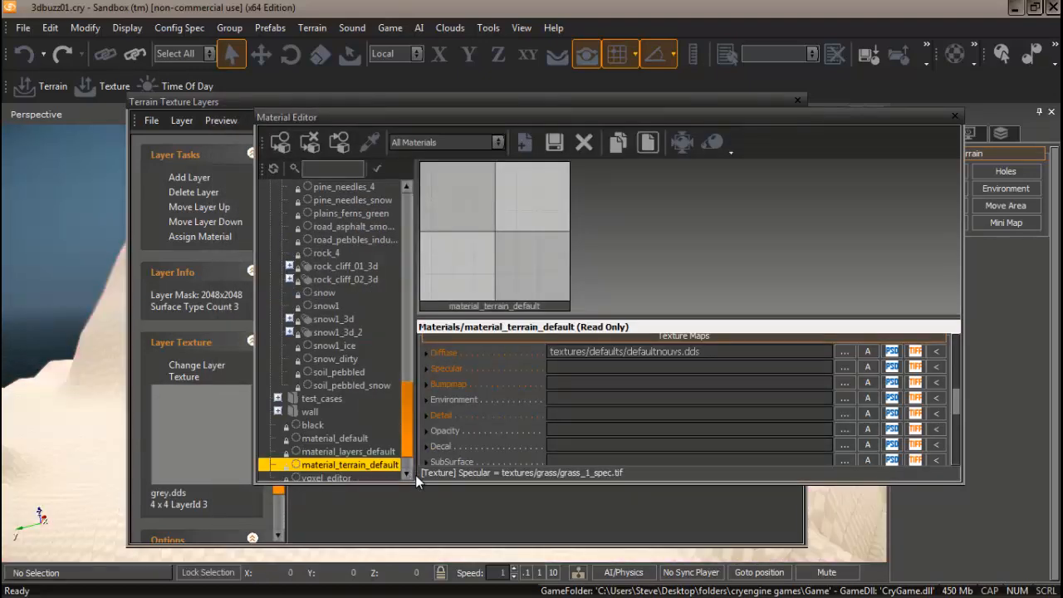
left_click_drag(408, 392, 410, 289)
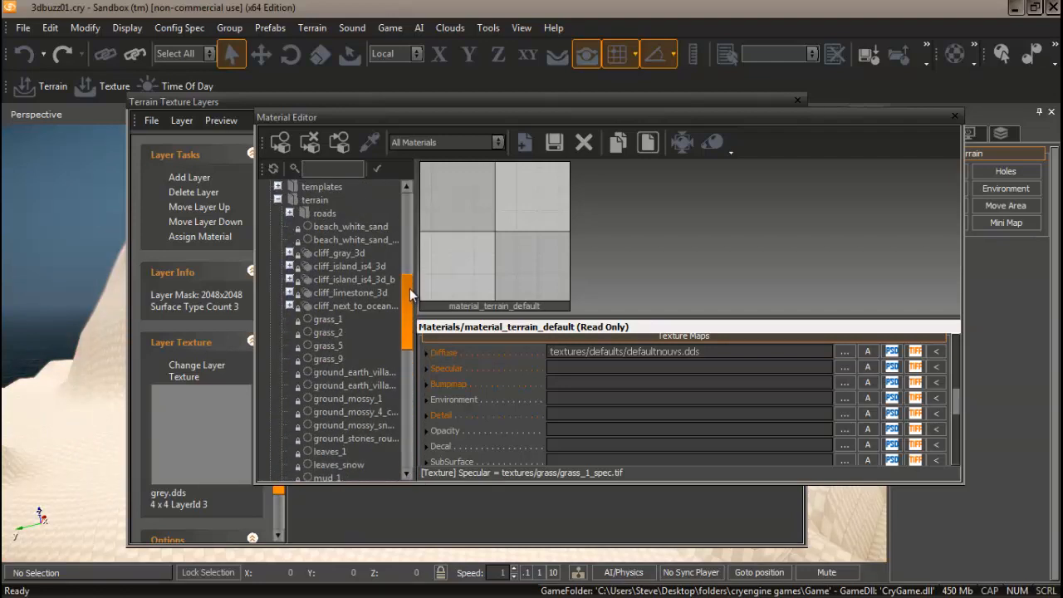
left_click(338, 305)
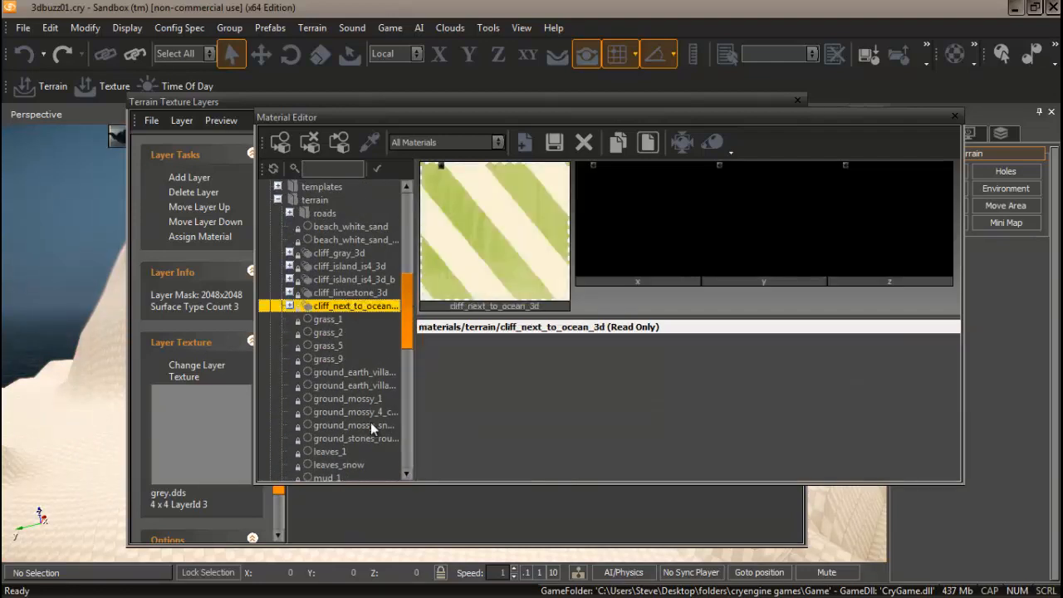
left_click(200, 237)
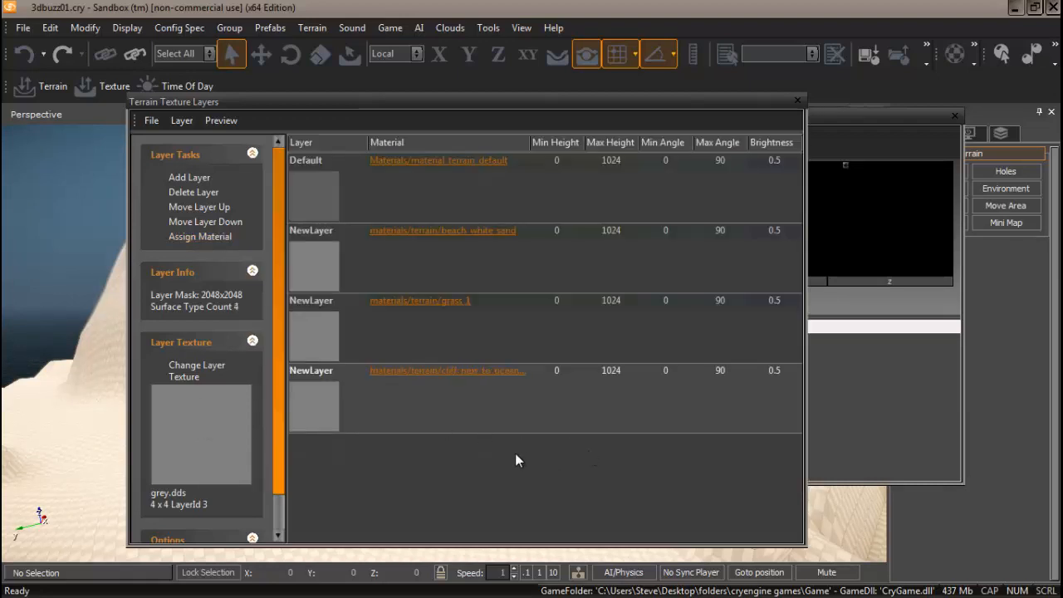
Rename the second, third and fourth layers to Beach, Grass and Cliff, then close the dialog
left_click(315, 231)
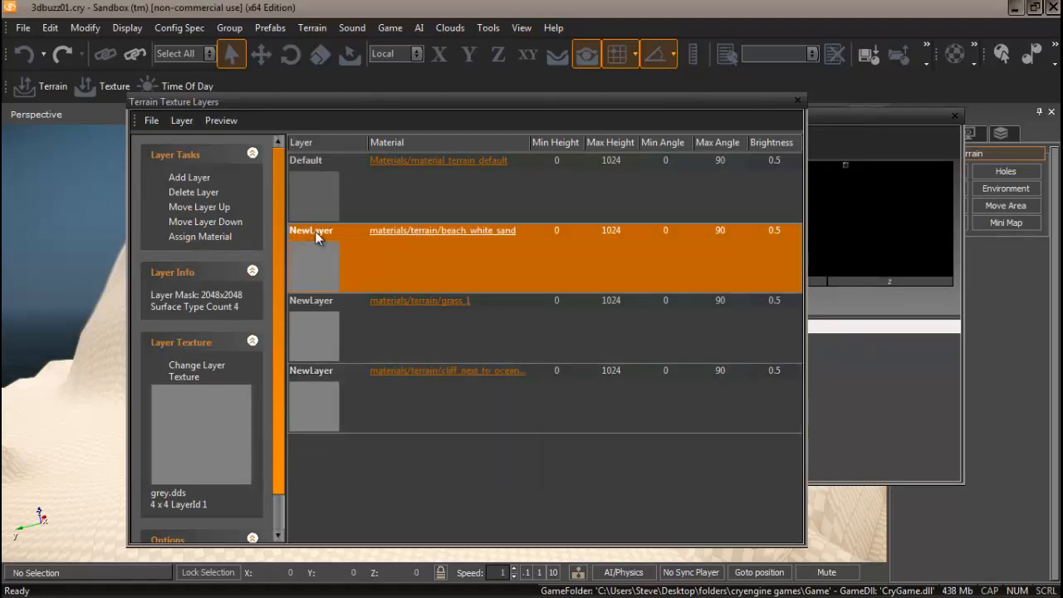
left_click(315, 231)
left_click_drag(342, 233, 268, 230)
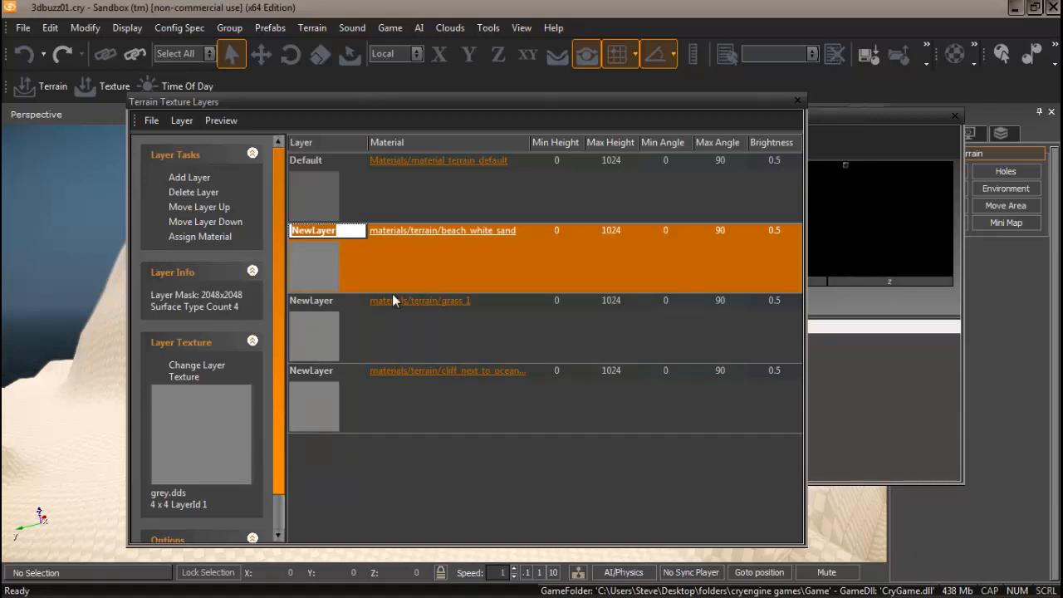
type("Beach")
left_click(328, 303)
left_click(328, 303)
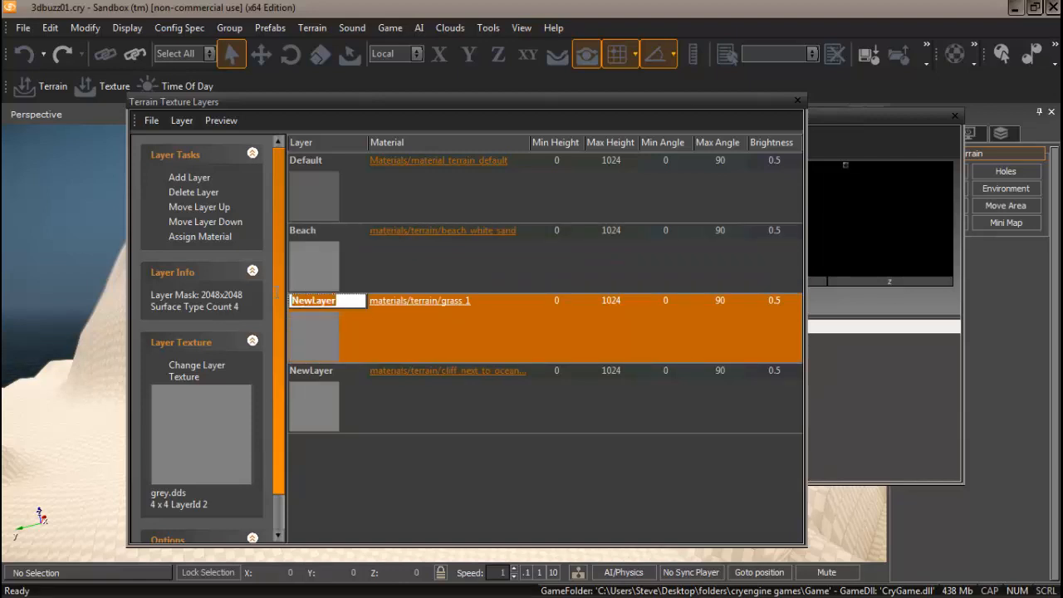
type("Gr")
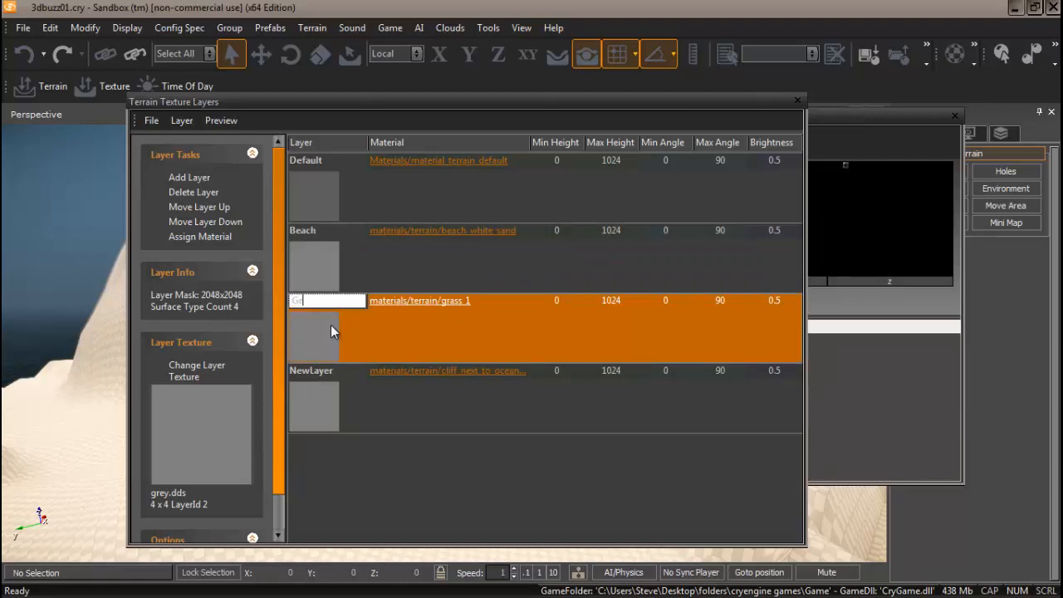
type("ass")
left_click(330, 370)
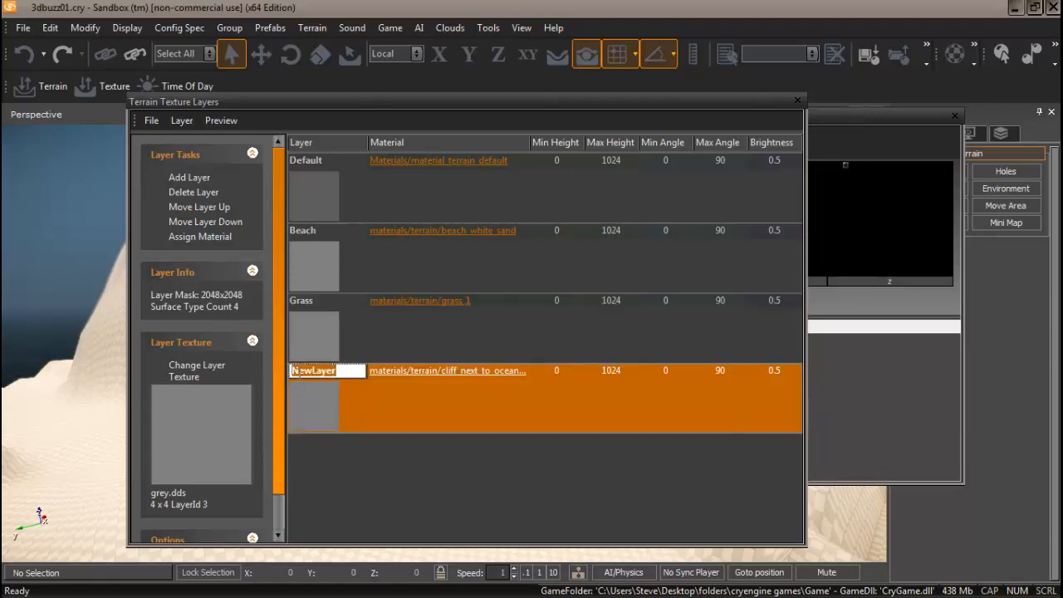
key("BackSpace")
type("Cliff")
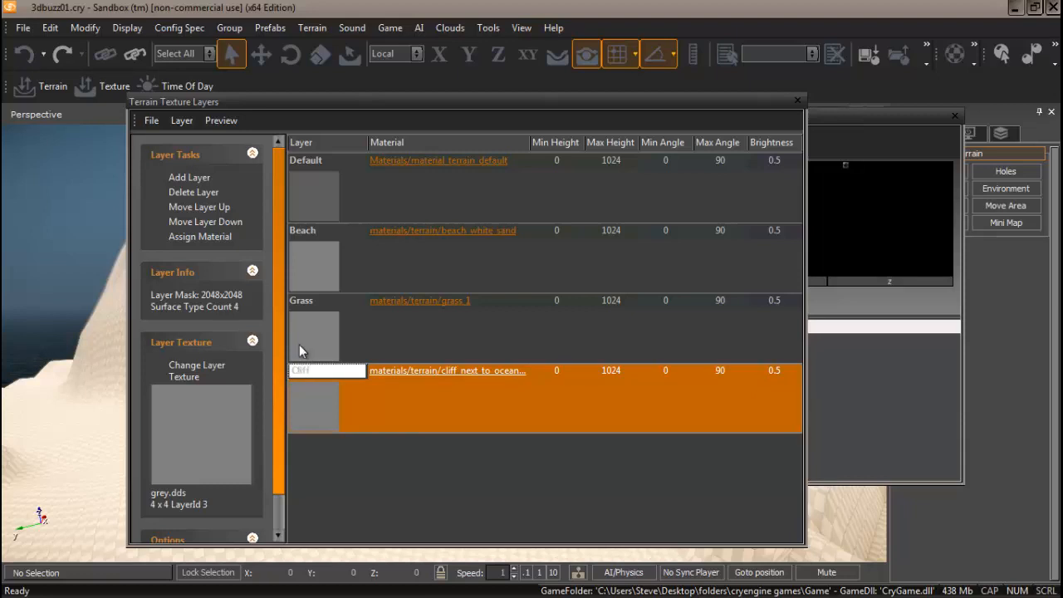
key("Return")
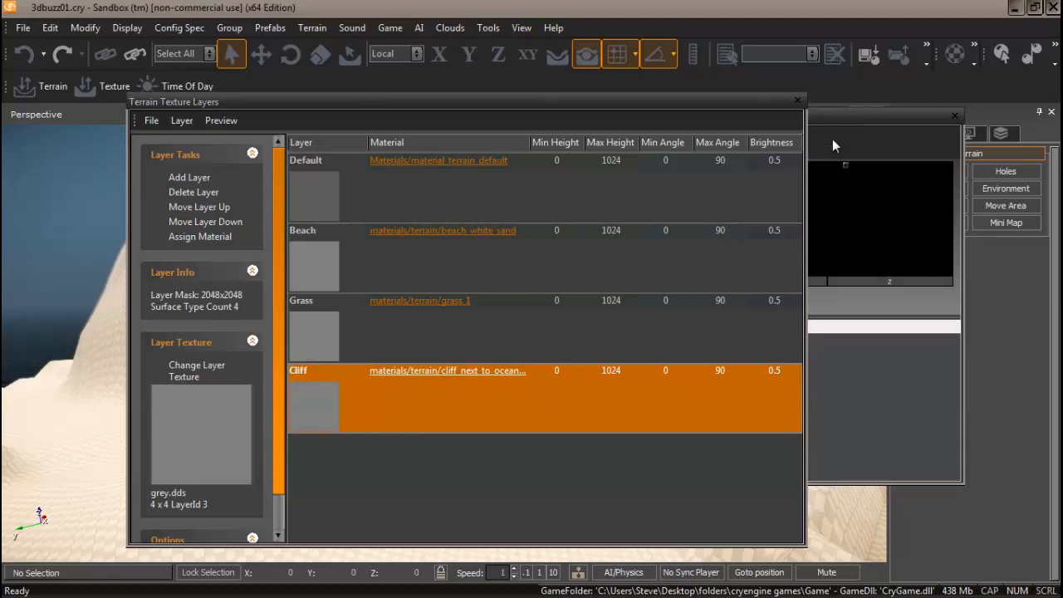
left_click(799, 101)
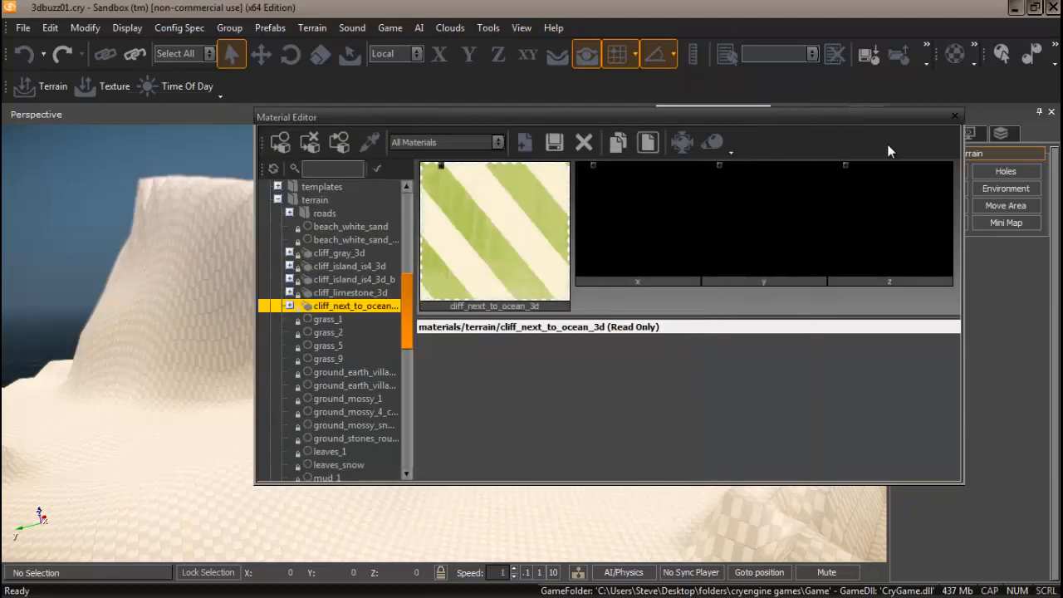
Close the Material Editor, open the Terrain Layer Painter, and select the Beach layer
left_click(955, 117)
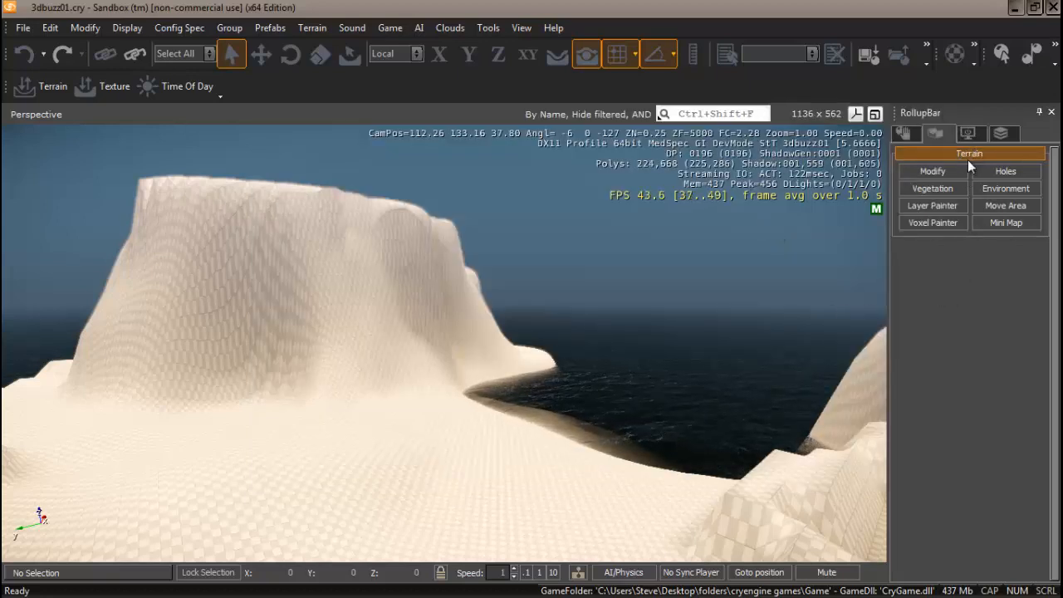
left_click(934, 207)
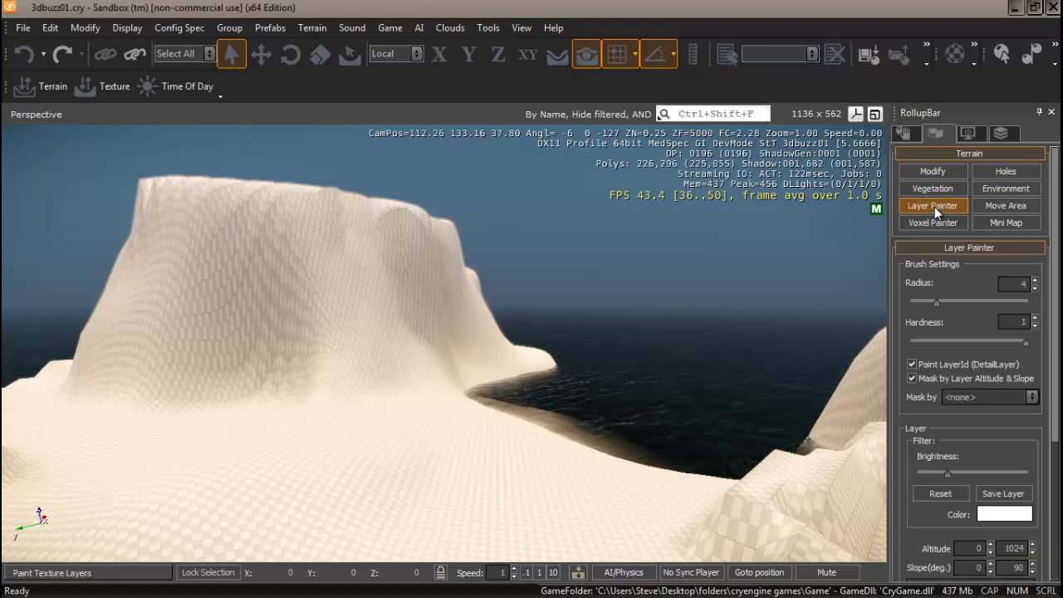
left_click(953, 247)
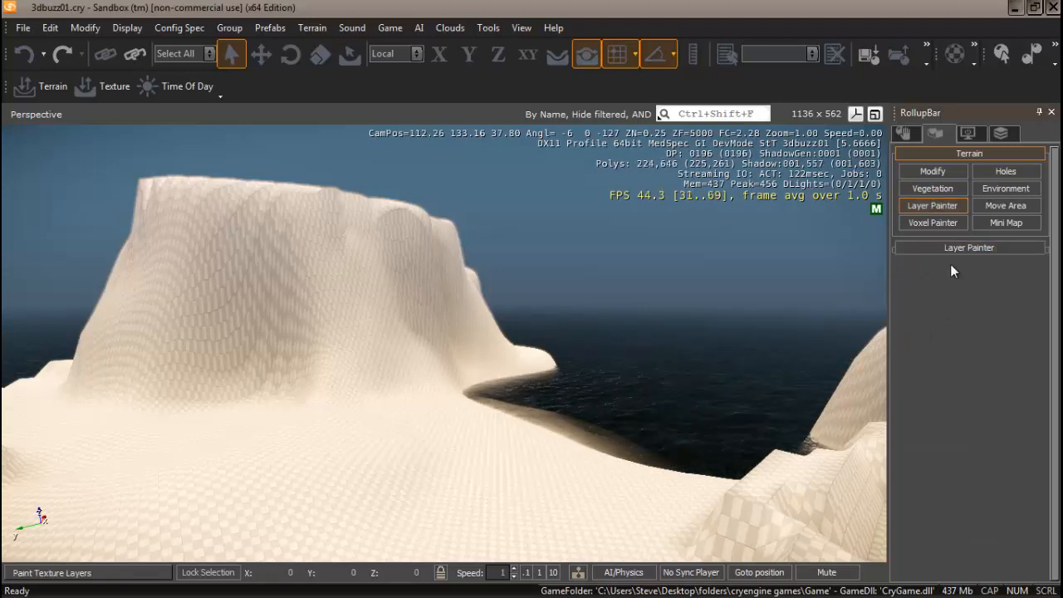
left_click(966, 247)
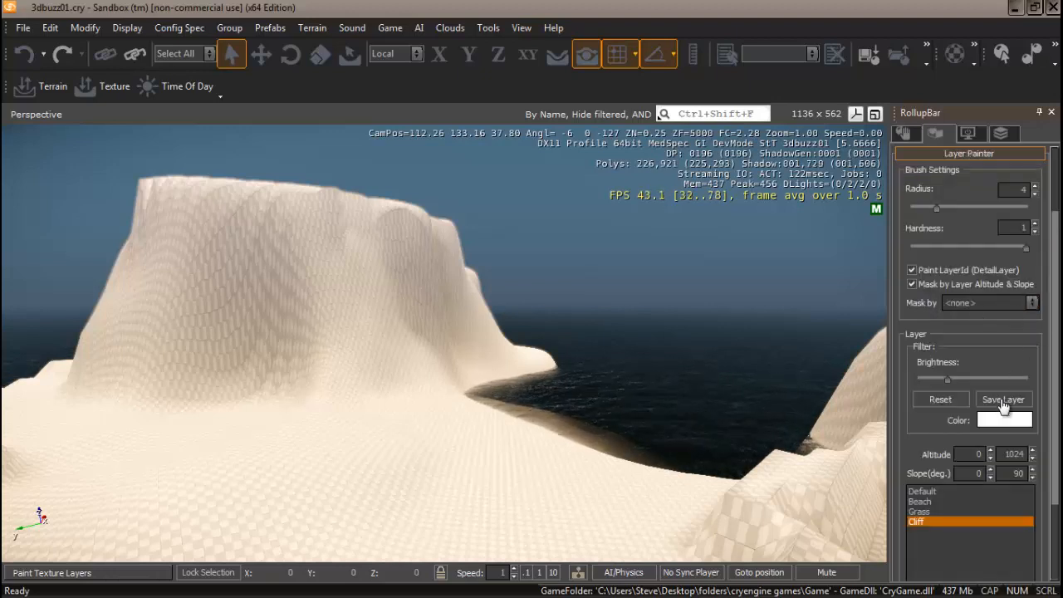
left_click(921, 502)
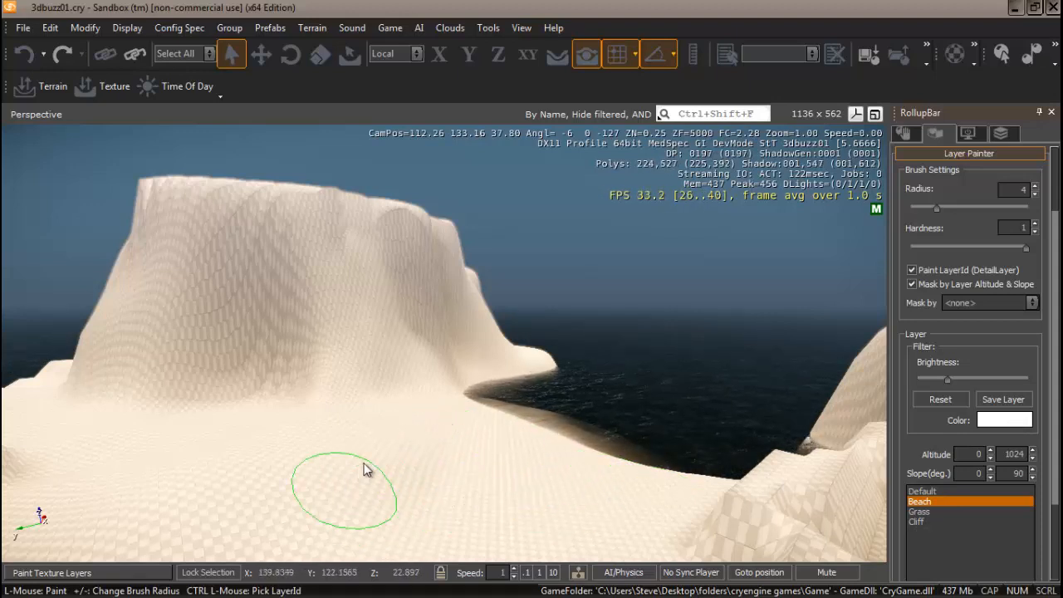
Set the Beach layer colour to grey-brown RGB 120, 114, 99 and save the layer
left_click(1001, 423)
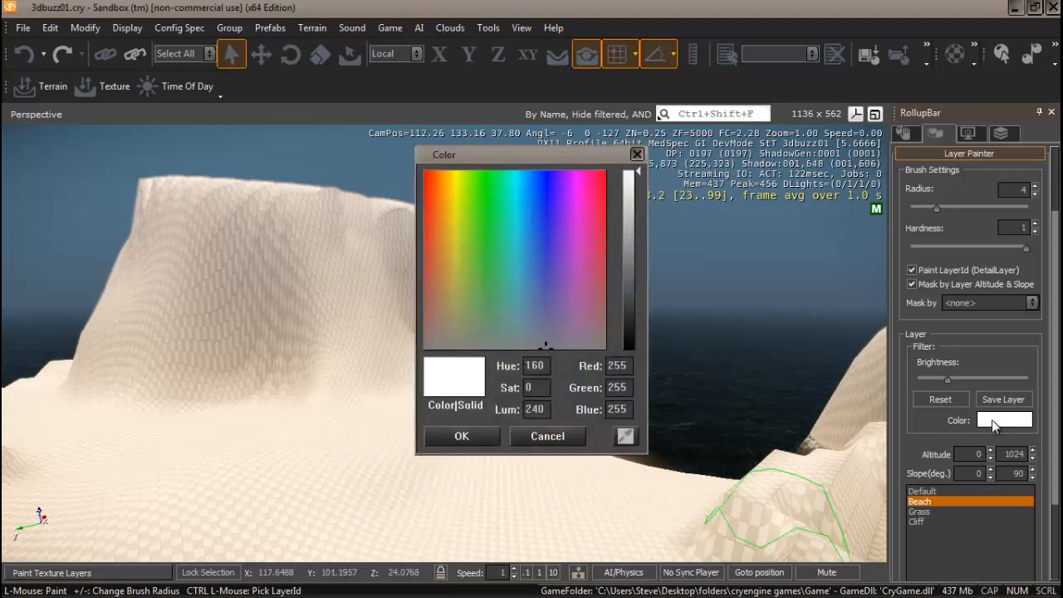
left_click(447, 336)
left_click(447, 333)
left_click(627, 262)
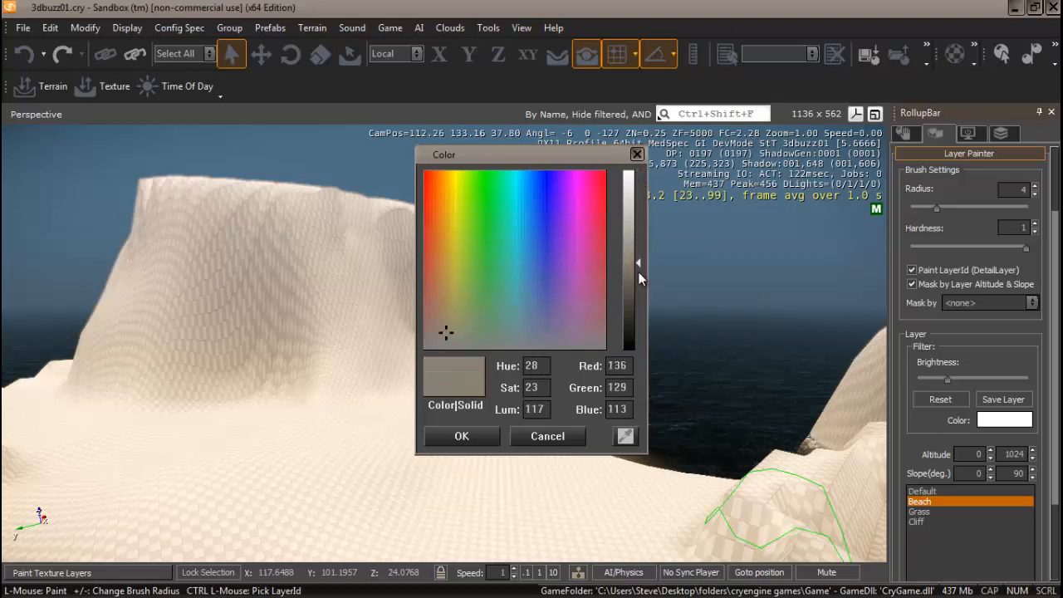
left_click(628, 272)
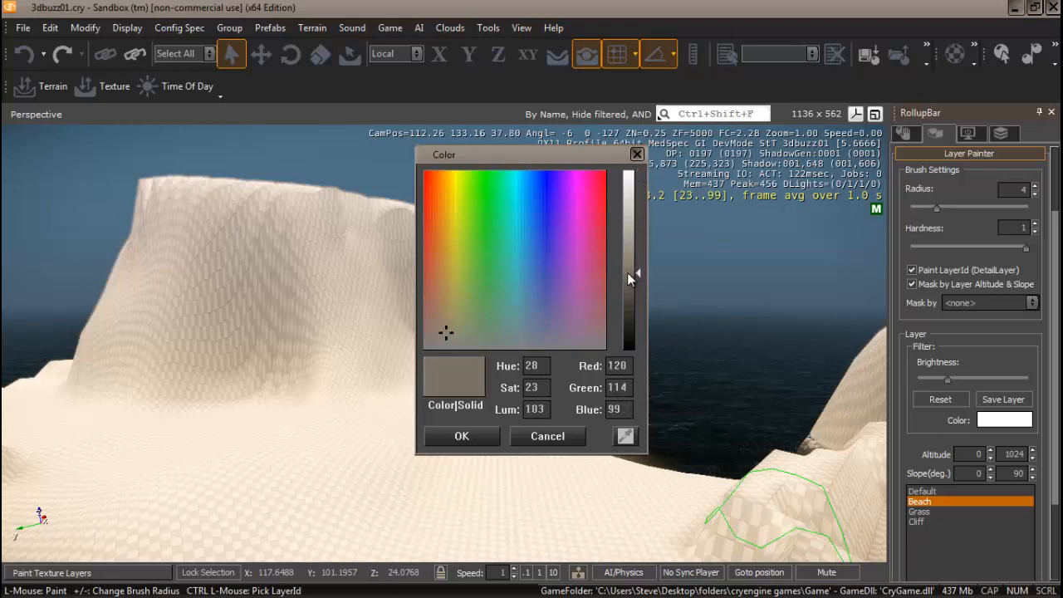
left_click(462, 436)
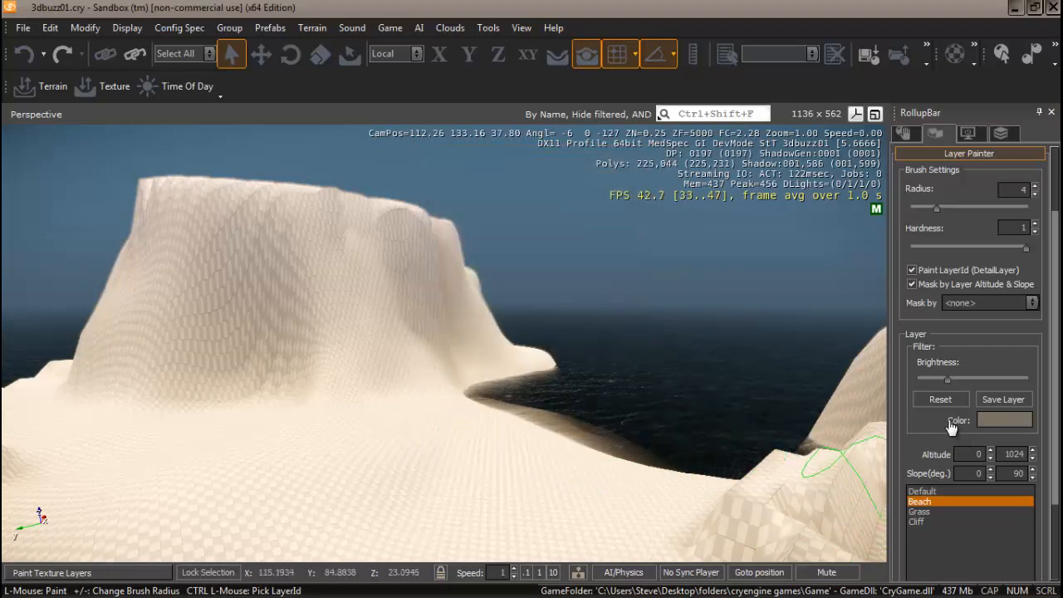
left_click(1001, 400)
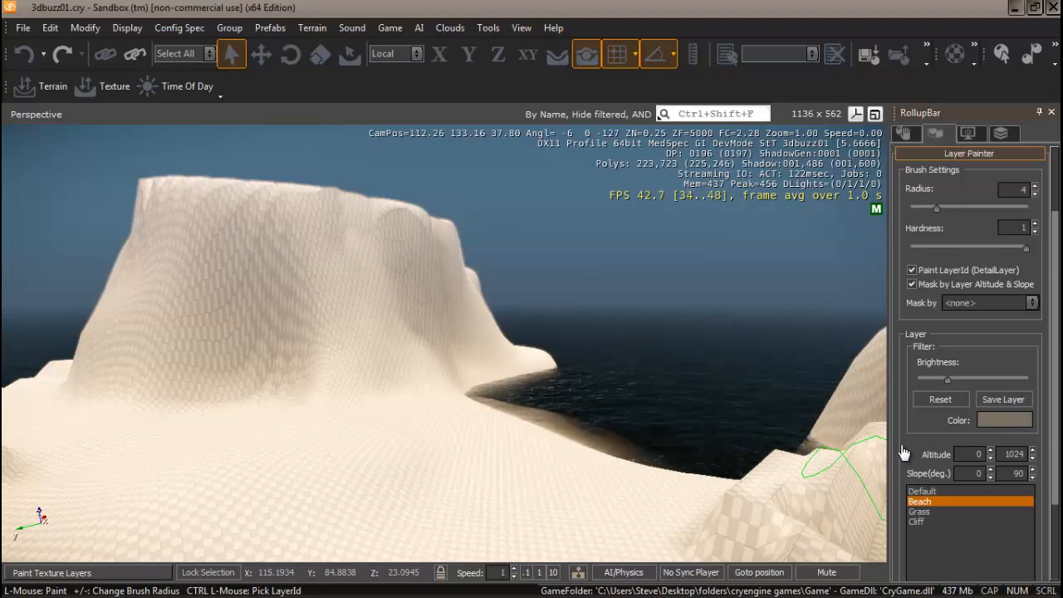
Give the Grass layer a darker grey-green layer colour
left_click(918, 512)
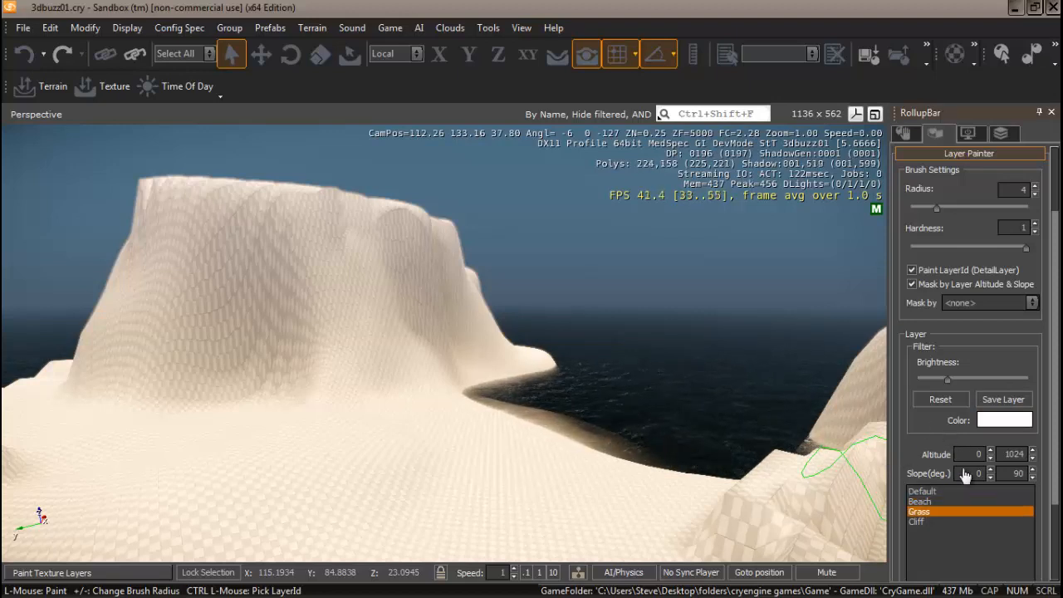
left_click(995, 419)
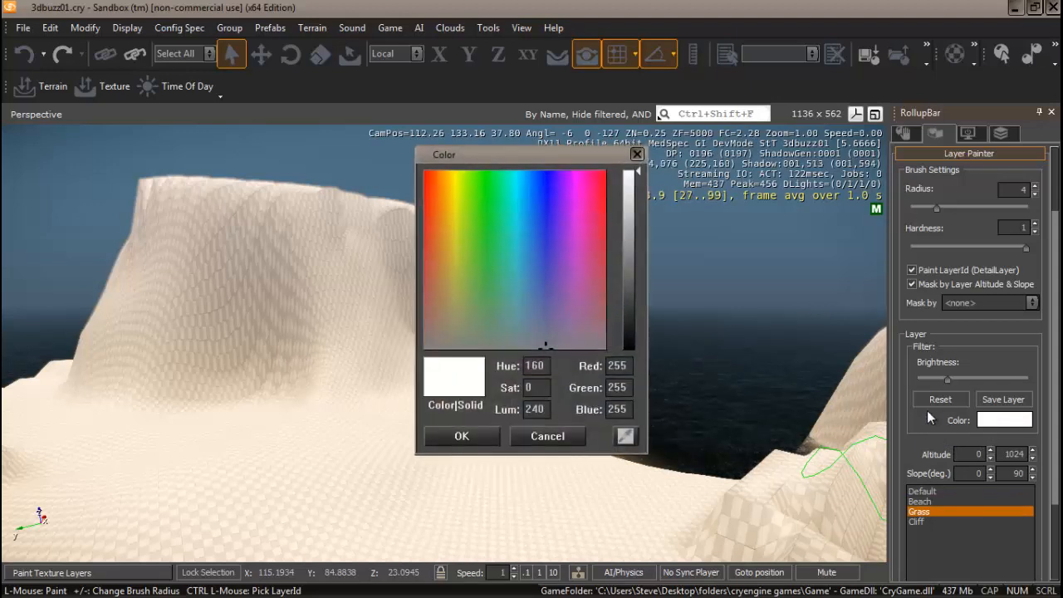
left_click(473, 332)
left_click(631, 266)
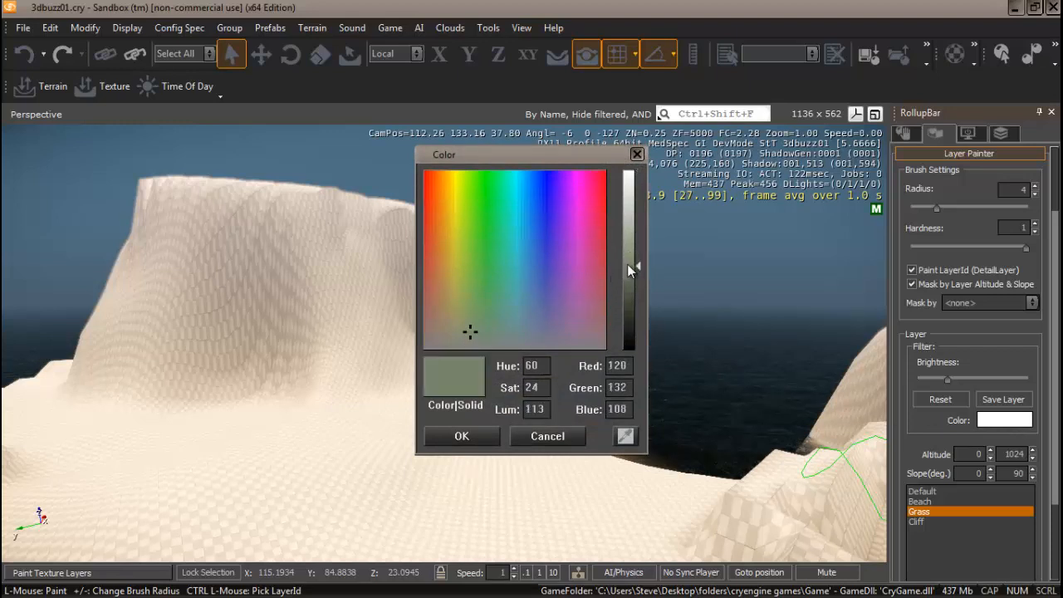
left_click(462, 436)
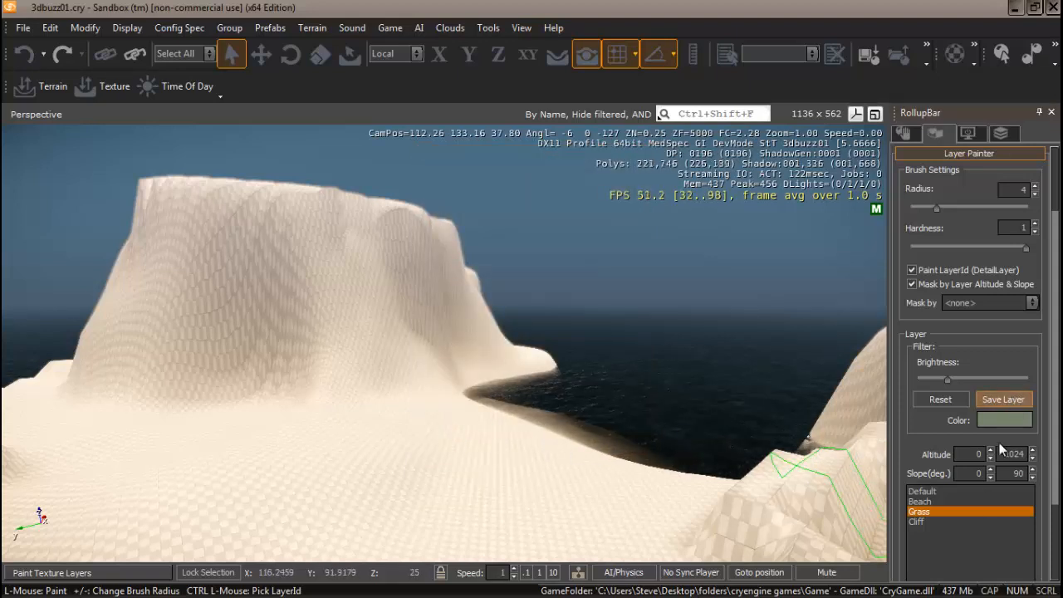
Give the Cliff layer a darker grey-blue colour and save the layer
left_click(921, 520)
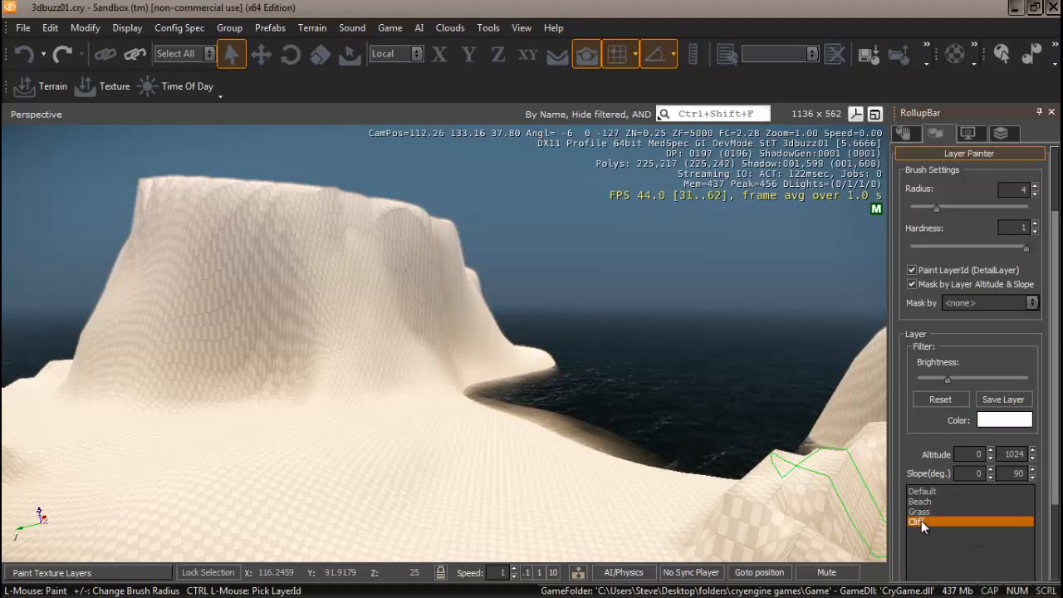
left_click(996, 421)
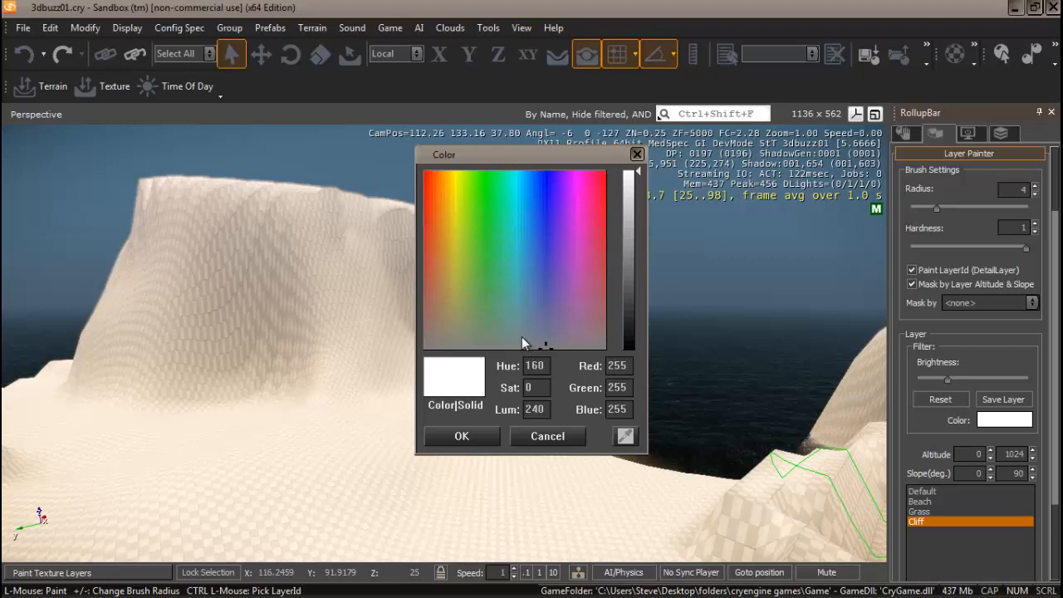
left_click(521, 337)
left_click(508, 334)
left_click(631, 255)
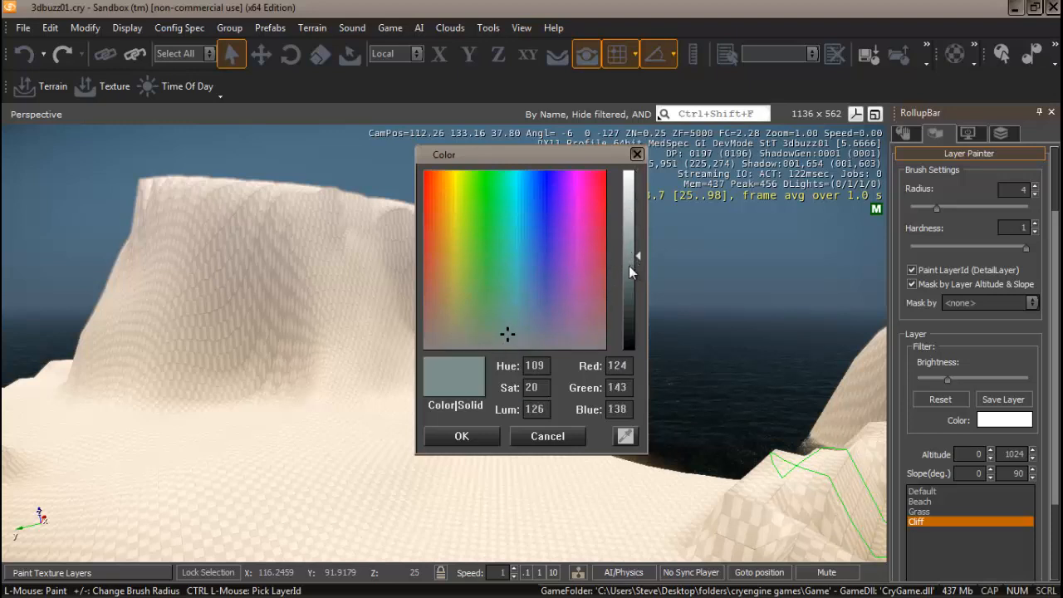
left_click(629, 264)
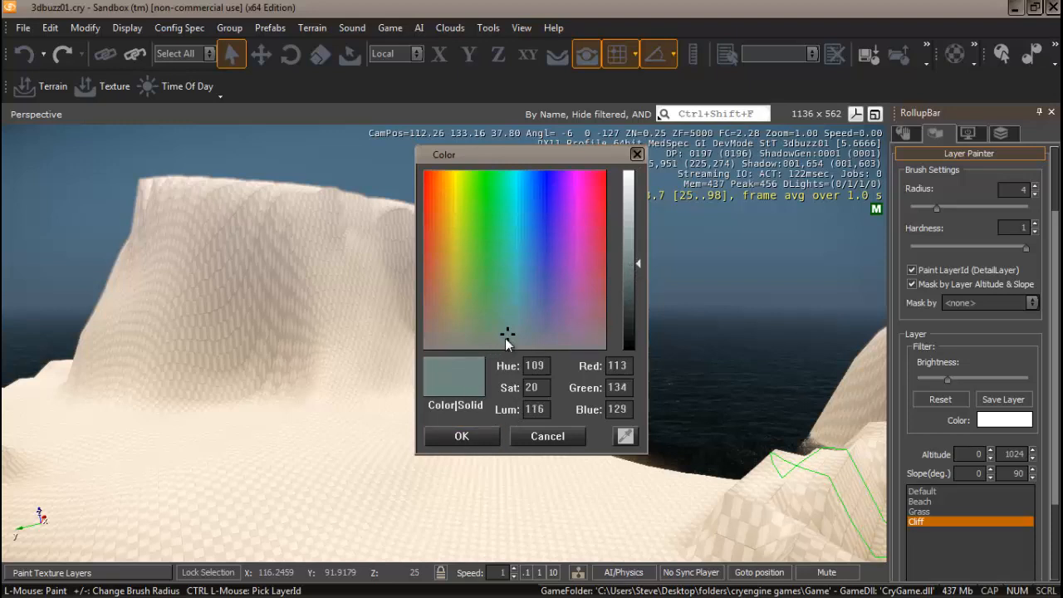
left_click(462, 436)
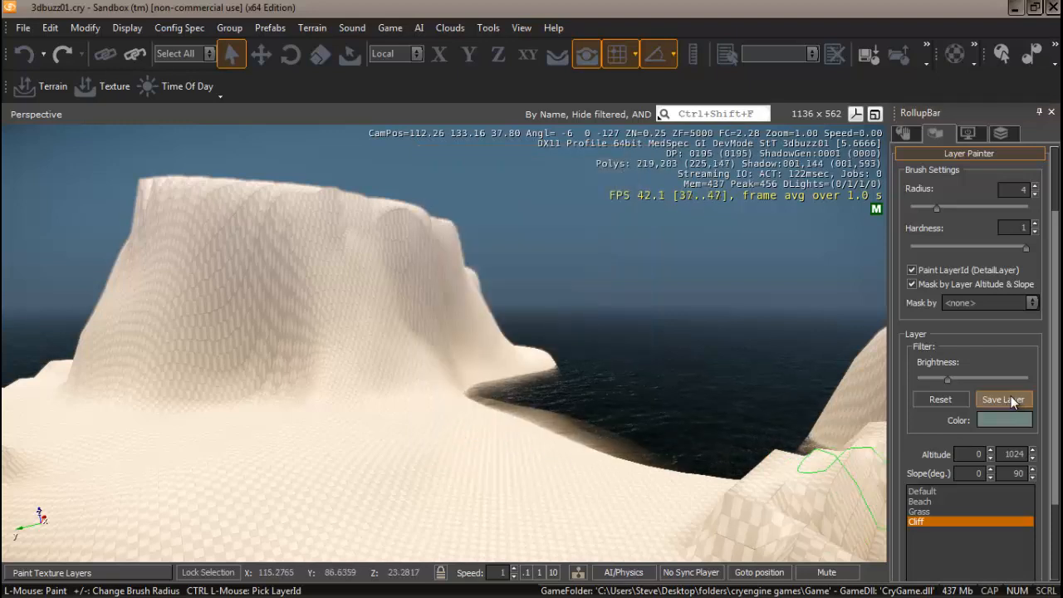
left_click(1012, 401)
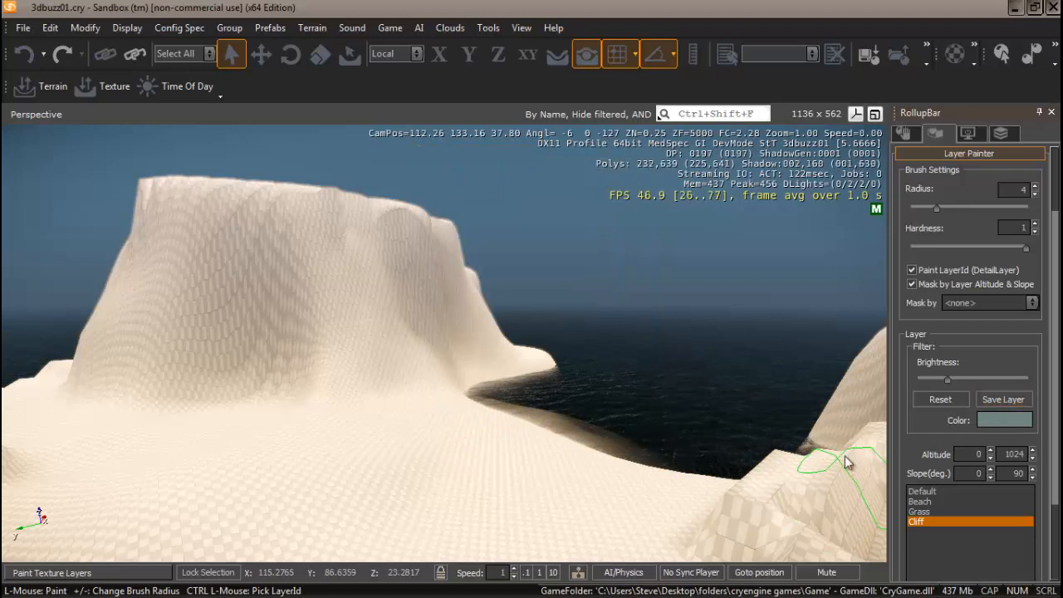
Select the Beach layer and set its maximum altitude to 20
left_click(939, 499)
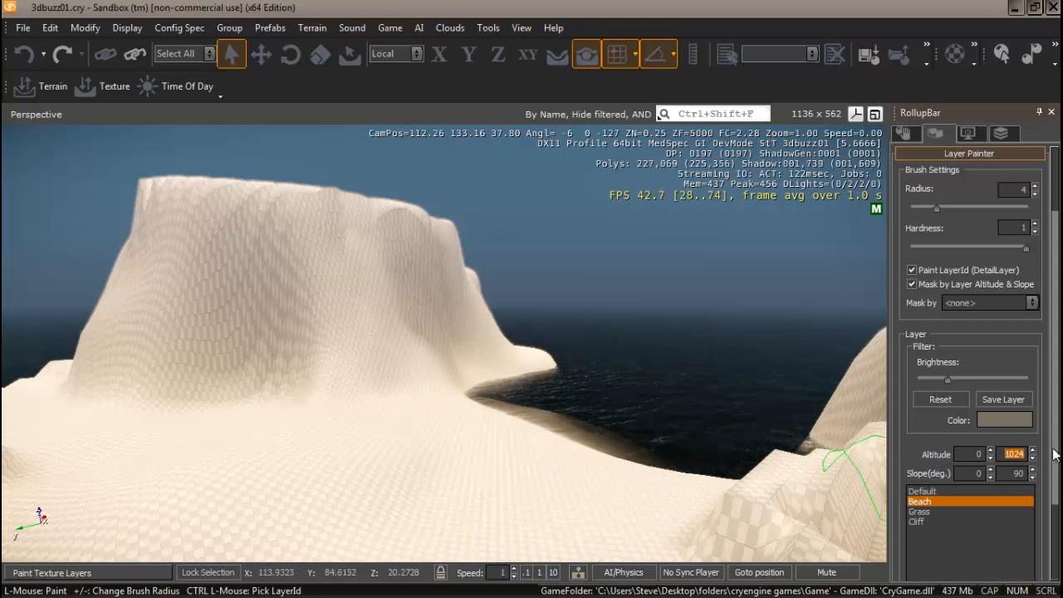
type("0")
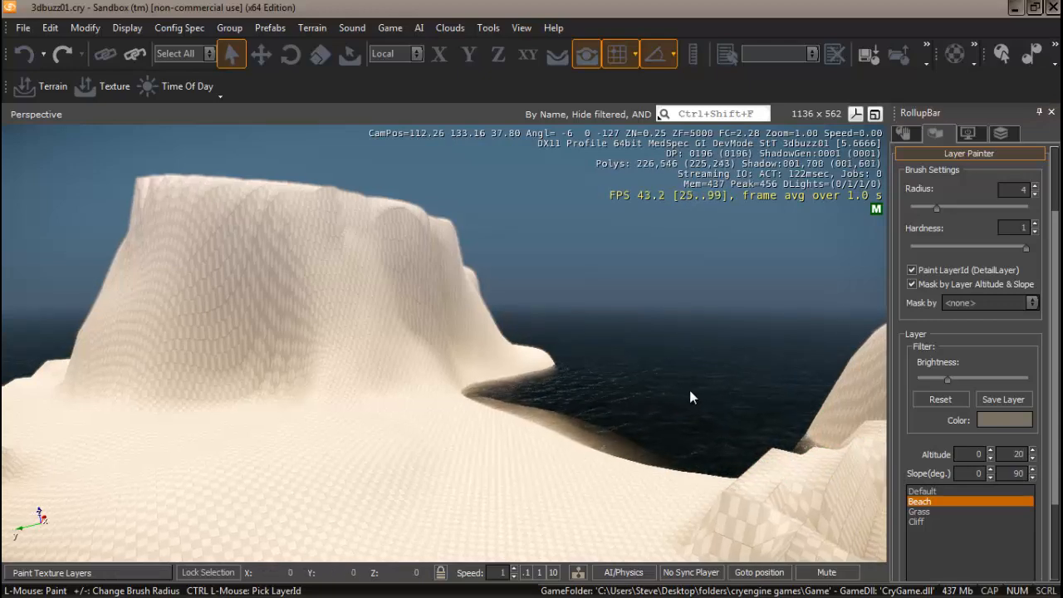
Set the camera speed to 10 and fly back to frame the whole island from above
right_click_drag(691, 389, 693, 396)
key("w")
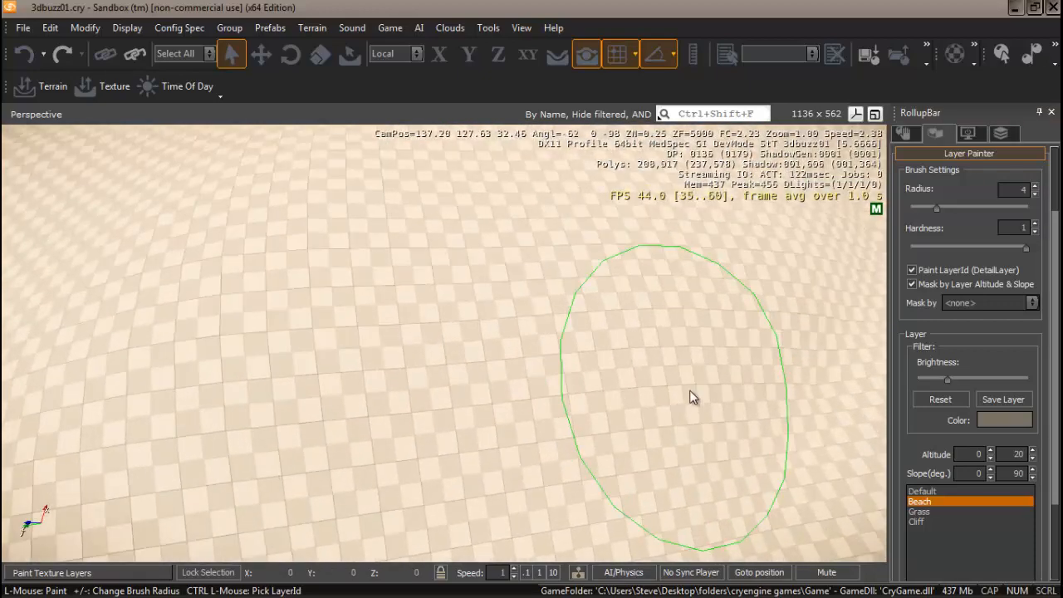
left_click(552, 573)
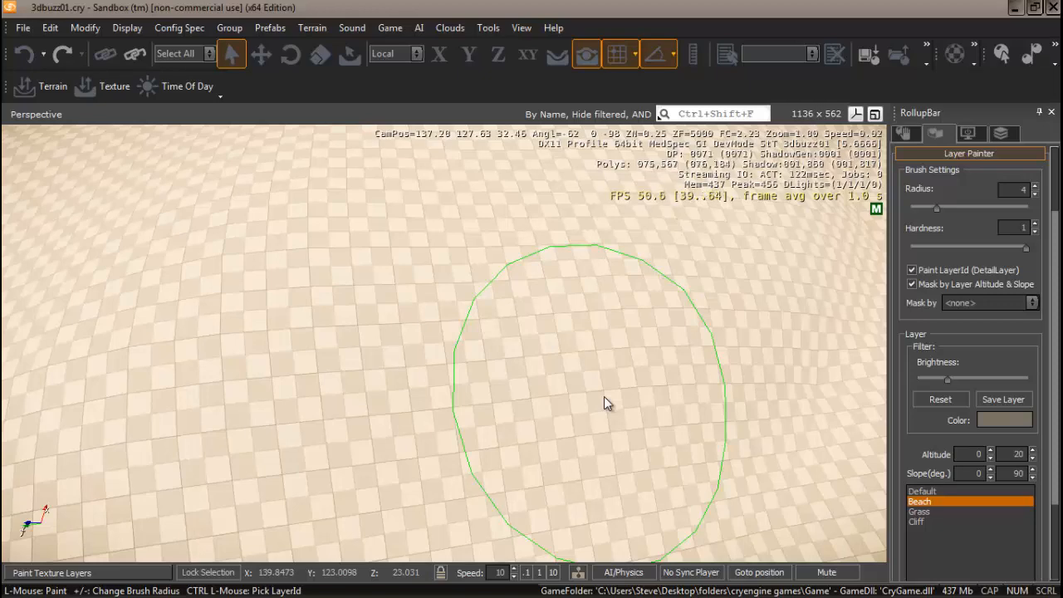
key("s")
key("s")
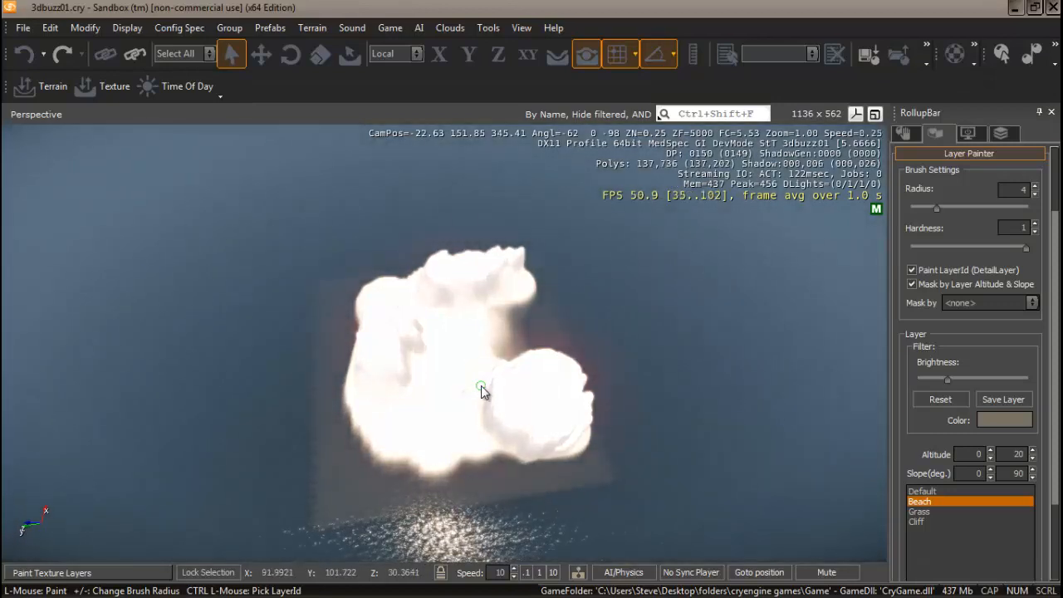
Increase the Layer Painter brush radius to 400, then fly down to the terrain and back up
scroll(1053, 251, "up", 1)
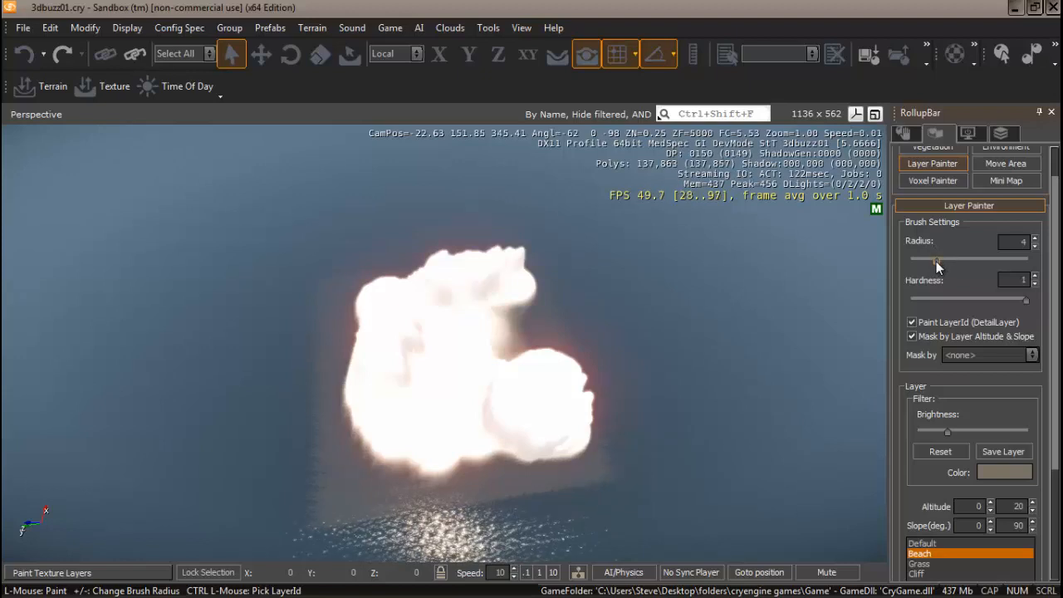
left_click_drag(936, 261, 961, 263)
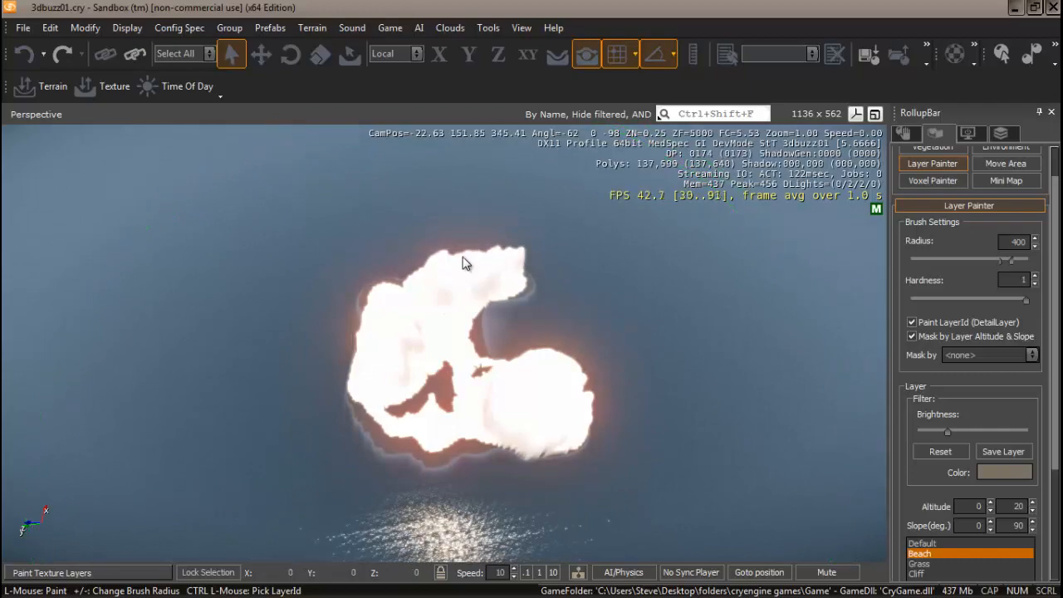
mouse_move(455, 279)
right_mouse_down()
mouse_move(433, 292)
mouse_move(456, 280)
right_mouse_up()
key("w")
key("w")
key("s")
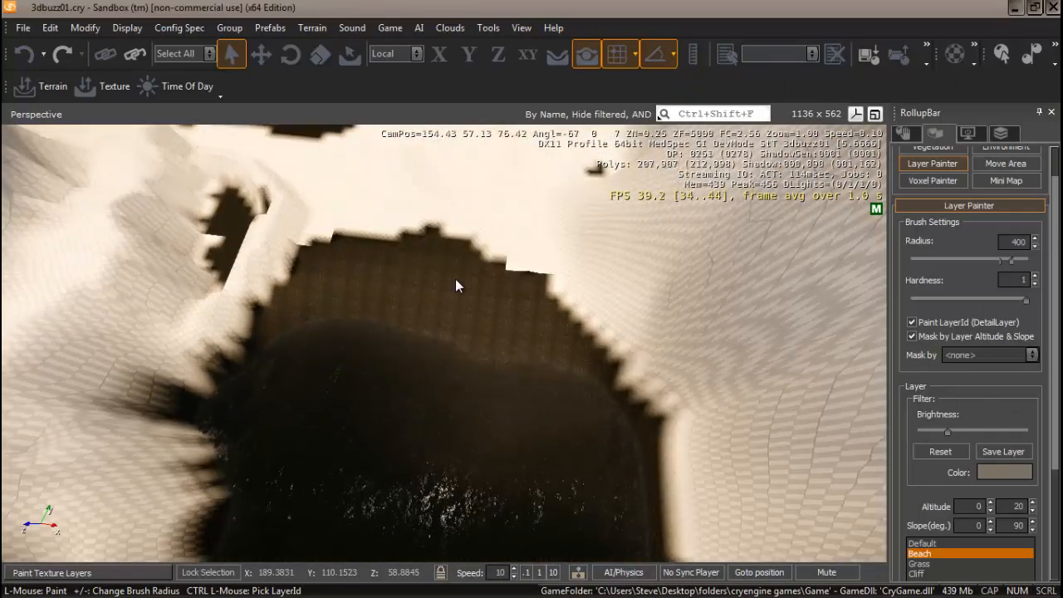
scroll(455, 285, "down", 10)
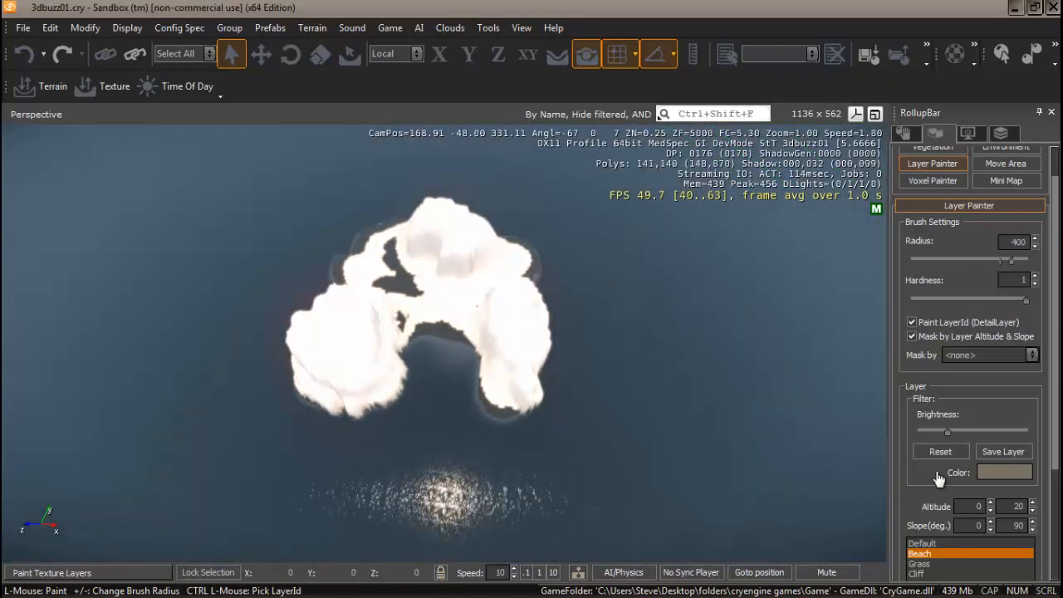
Limit Grass to altitudes 20–1024 and slopes 0–30°, then paint it across the island
left_click(928, 566)
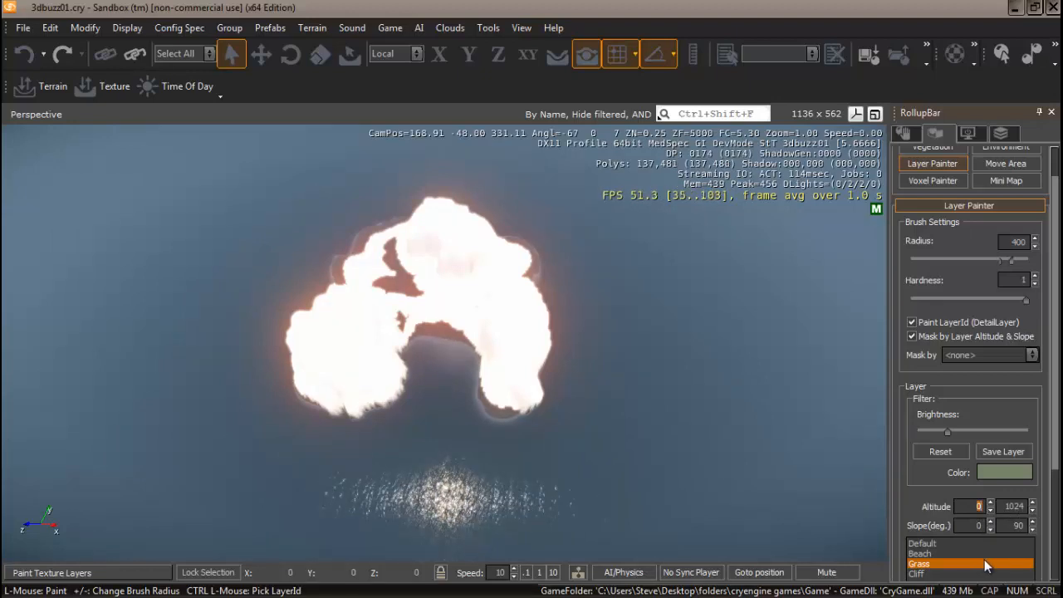
type("20")
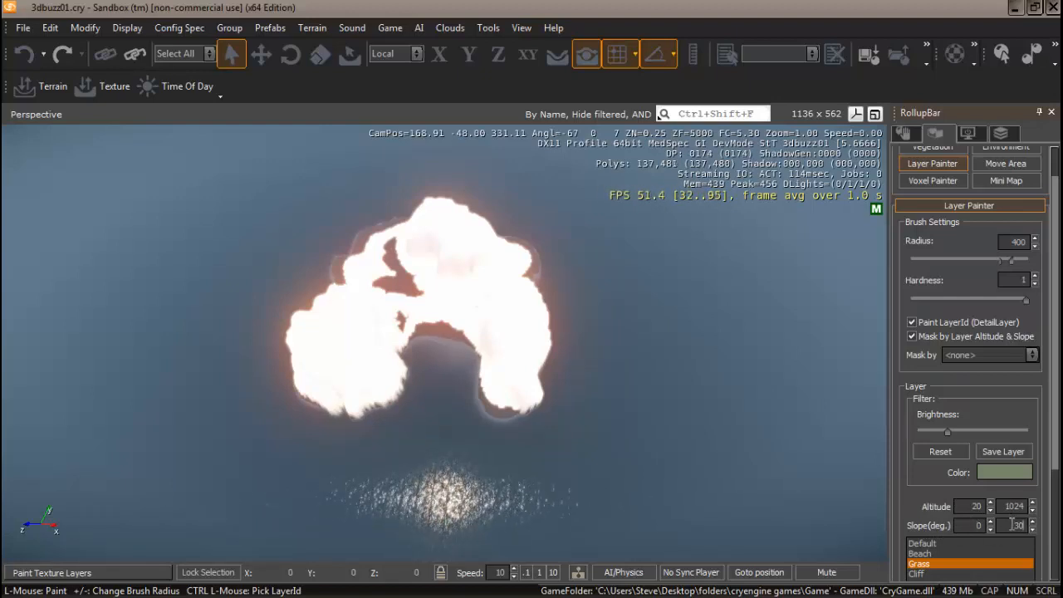
left_click(439, 313)
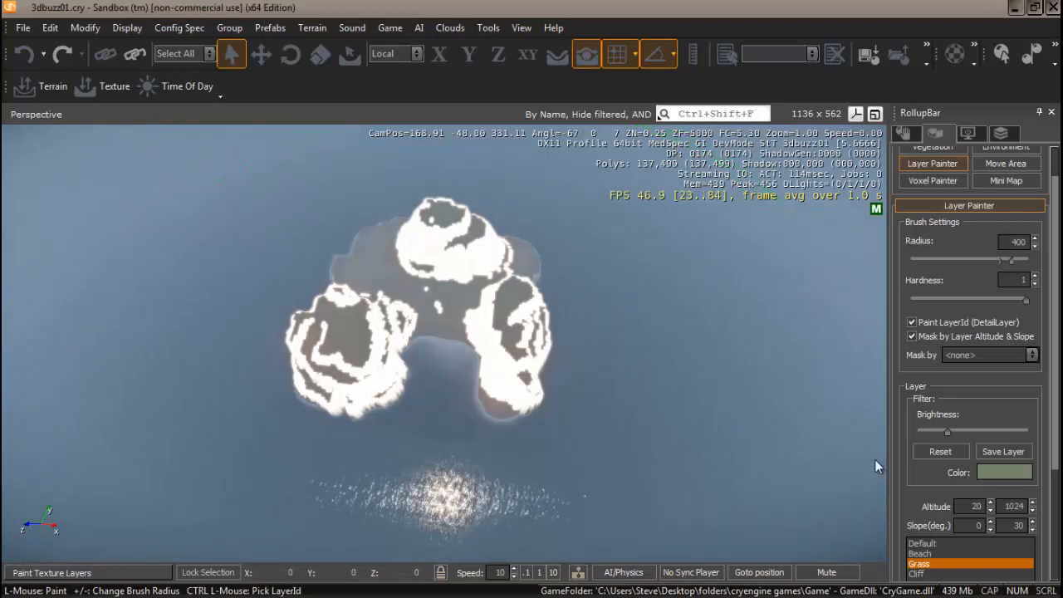
Set the Cliff layer's minimum slope to 30 and paint it onto the island's slopes
left_click(918, 574)
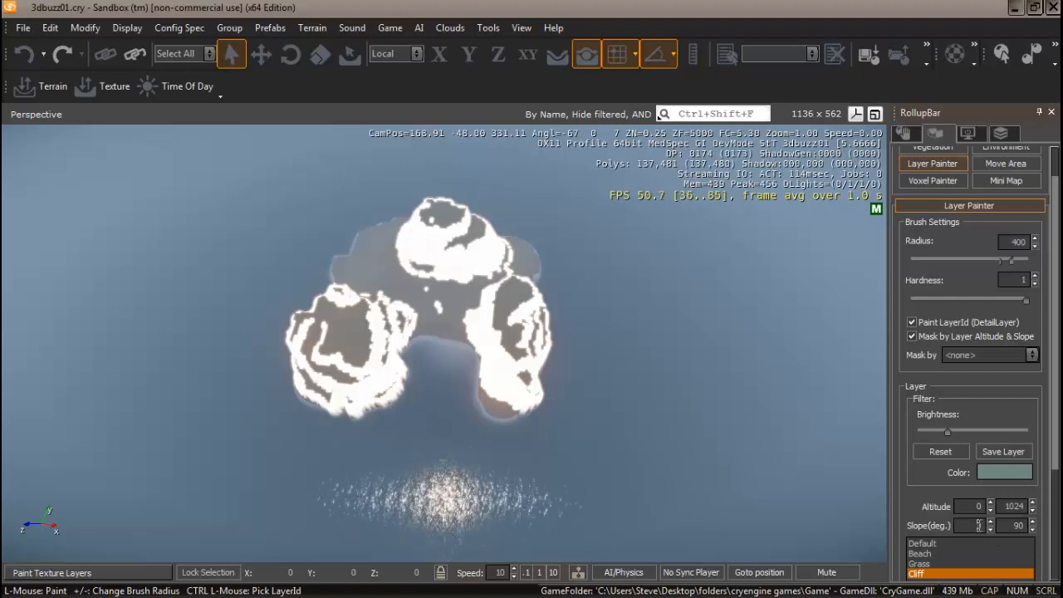
left_click_drag(976, 526, 986, 531)
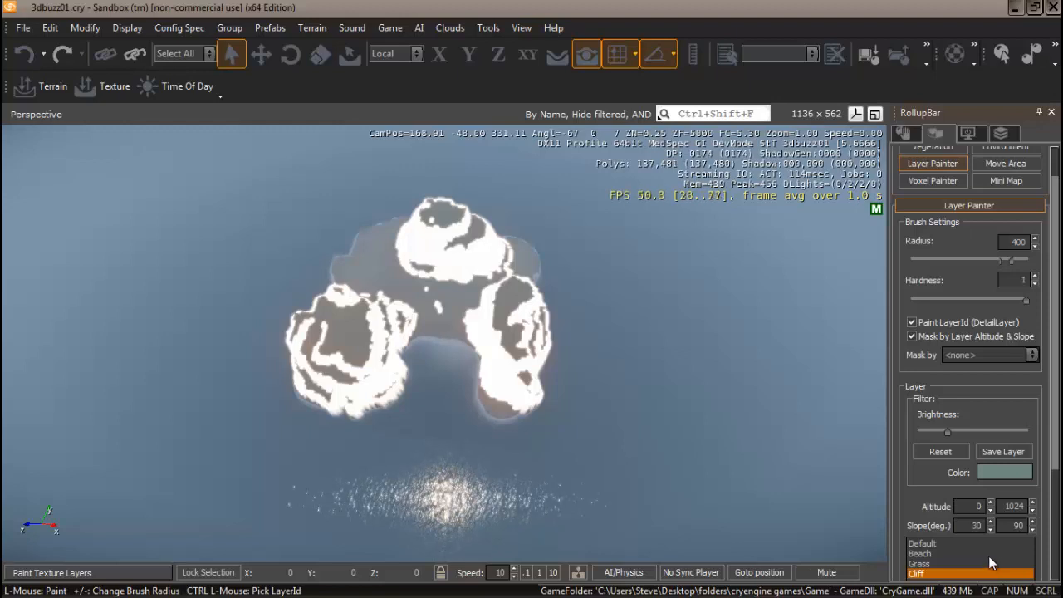
type("30")
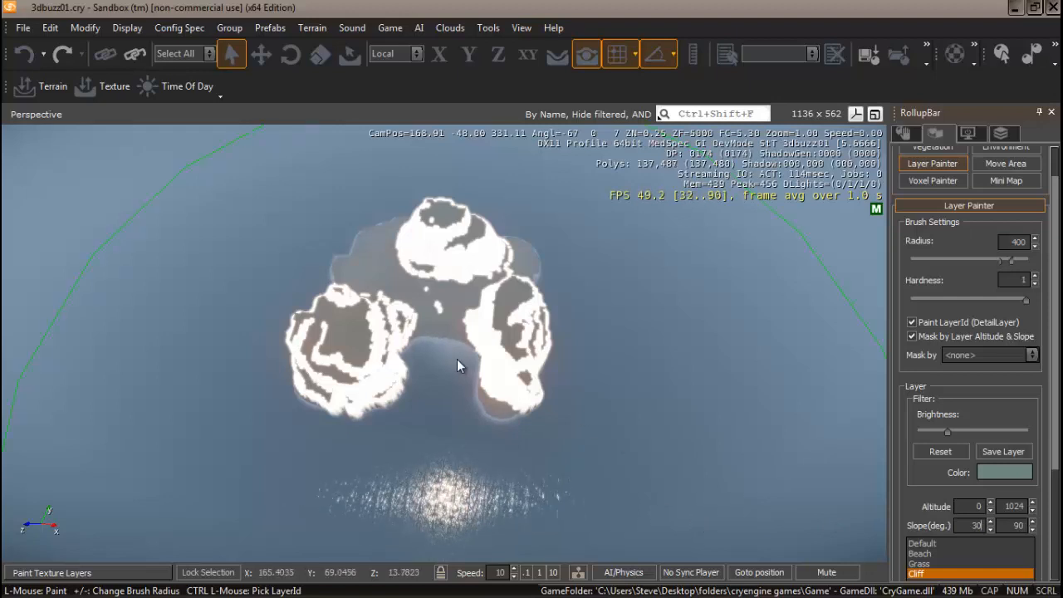
left_click(450, 303)
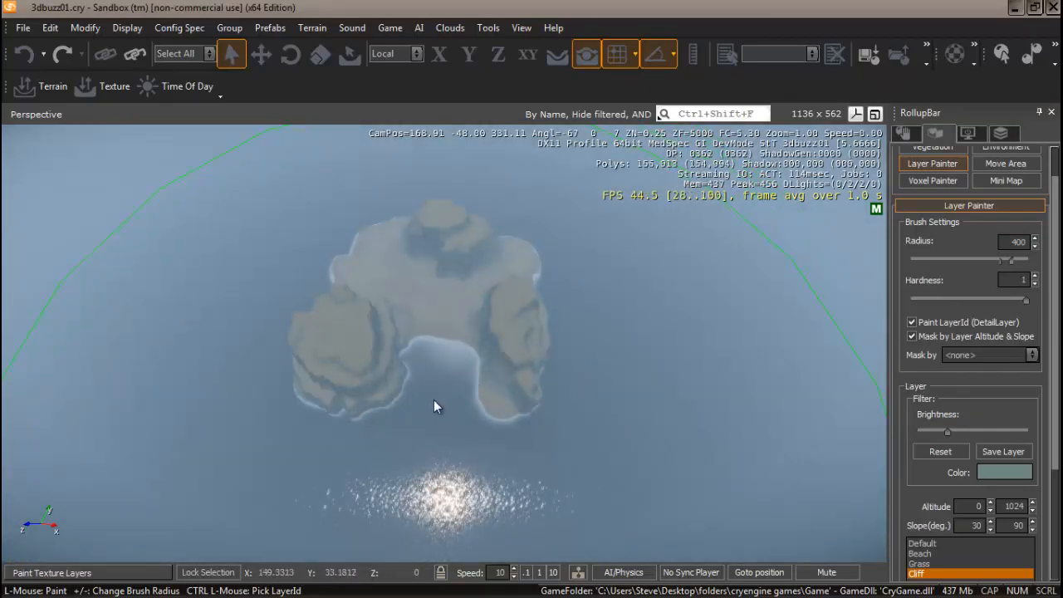
Tilt and turn the view toward the big cliff to inspect the painted slopes
scroll(434, 400, "up", 10)
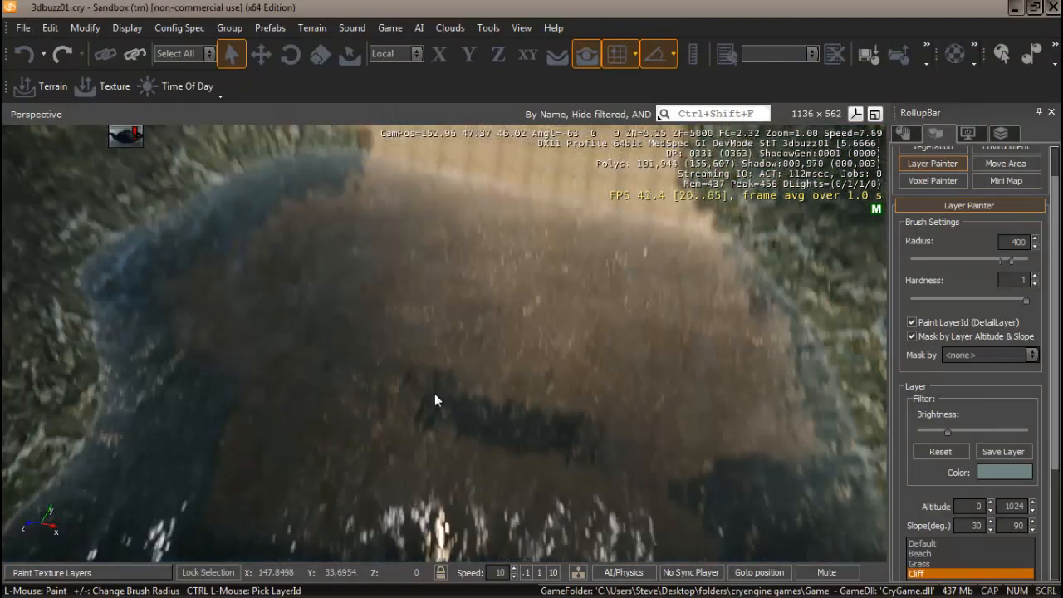
right_click_drag(435, 393, 433, 399)
scroll(433, 406, "up", 3)
scroll(434, 400, "down", 3)
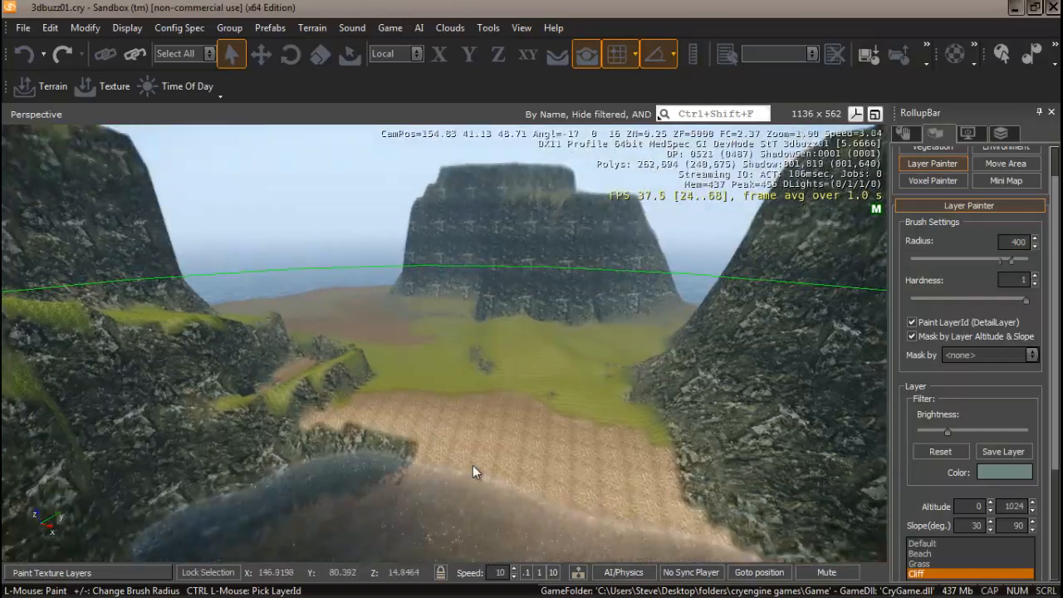
right_click_drag(473, 465, 472, 465)
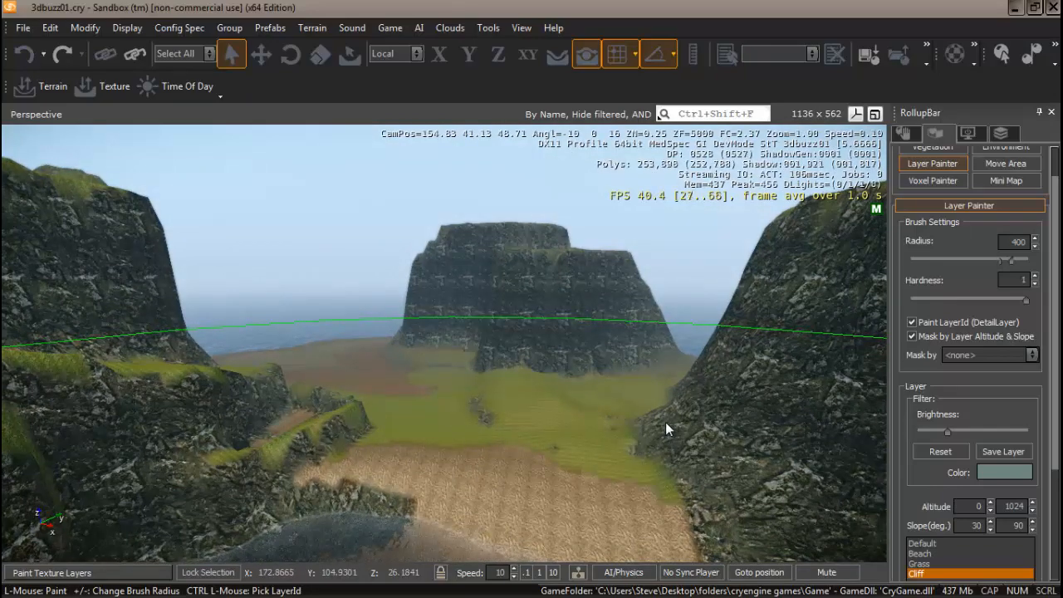
mouse_move(584, 435)
right_mouse_down()
mouse_move(576, 430)
mouse_move(591, 436)
right_mouse_up()
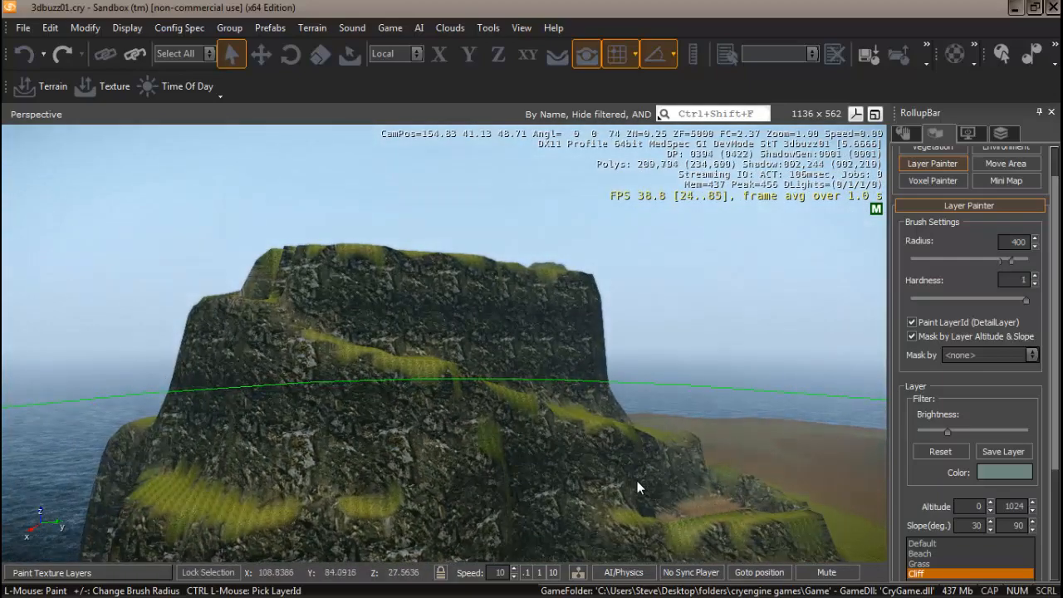
right_click_drag(637, 481, 635, 480)
Fly forward and sideways along the cliff line to check the rocky Cliff texture
key("d")
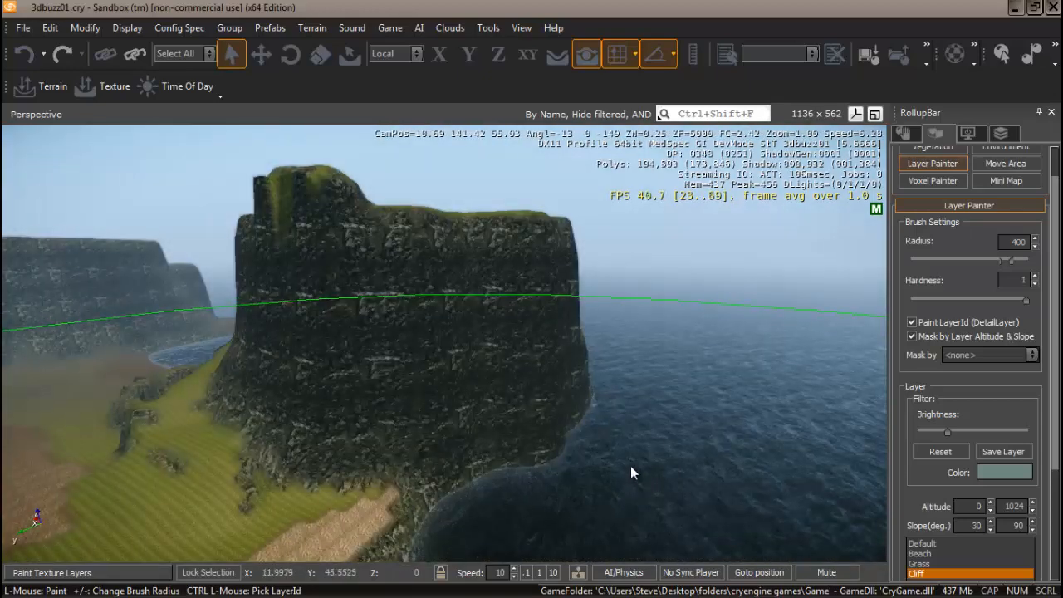
right_click_drag(631, 466, 658, 473)
key("w")
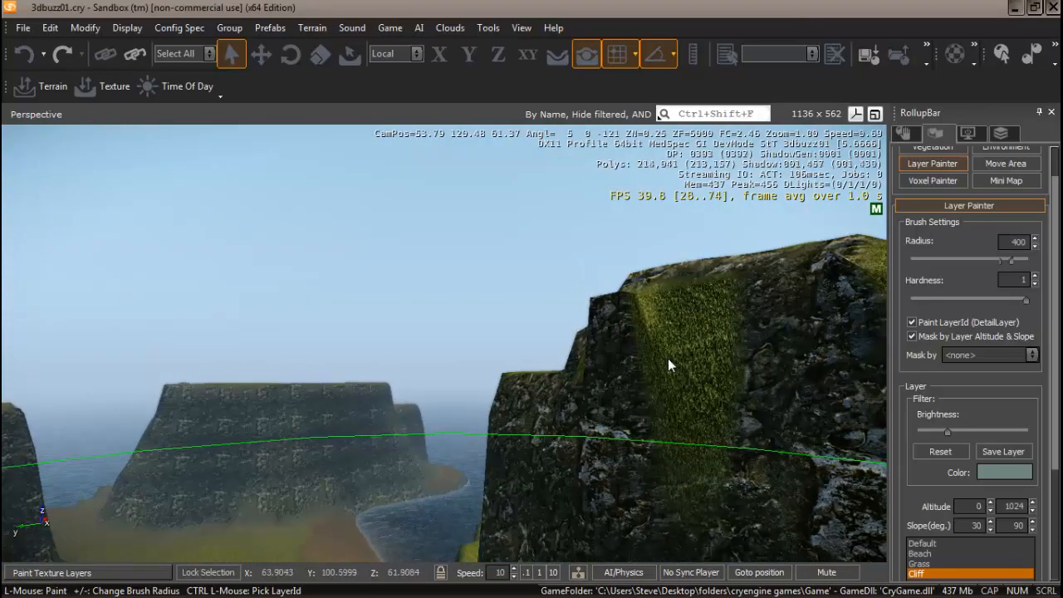
key("d")
mouse_move(659, 378)
right_mouse_down()
mouse_move(676, 381)
mouse_move(660, 377)
right_mouse_up()
key("a")
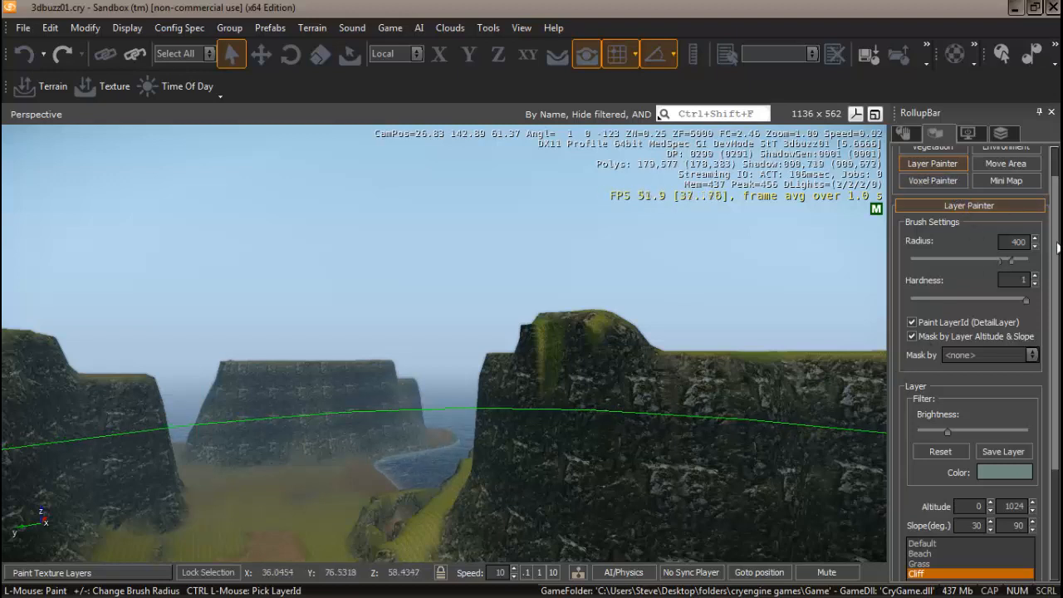
scroll(1058, 208, "up", 1)
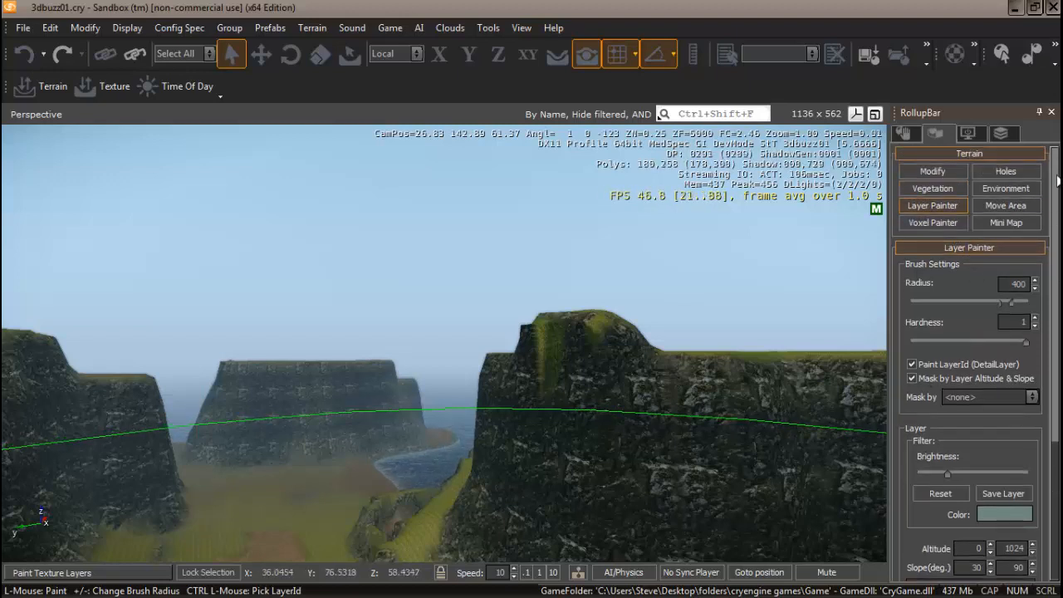
Switch to the Smooth brush at radius 3.0902 and smooth the peak's left edge
left_click(945, 169)
left_click(946, 277)
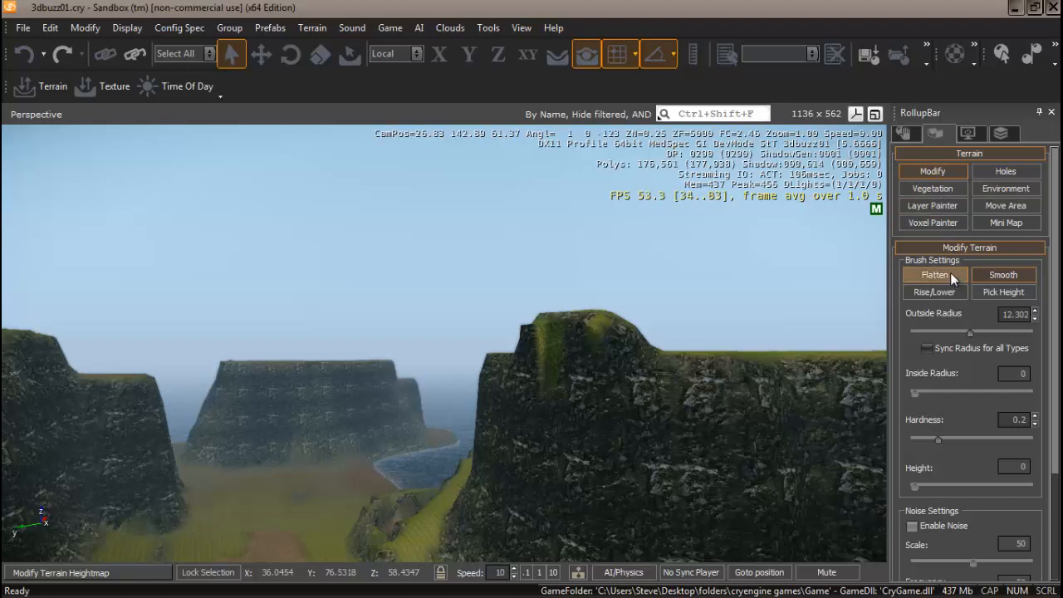
left_click(997, 274)
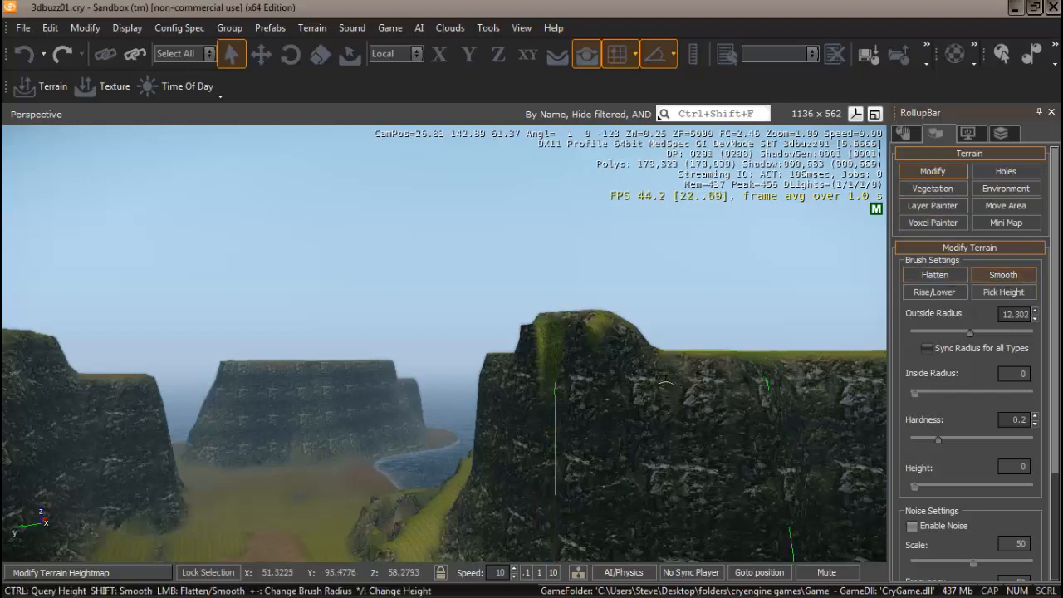
left_click(937, 331)
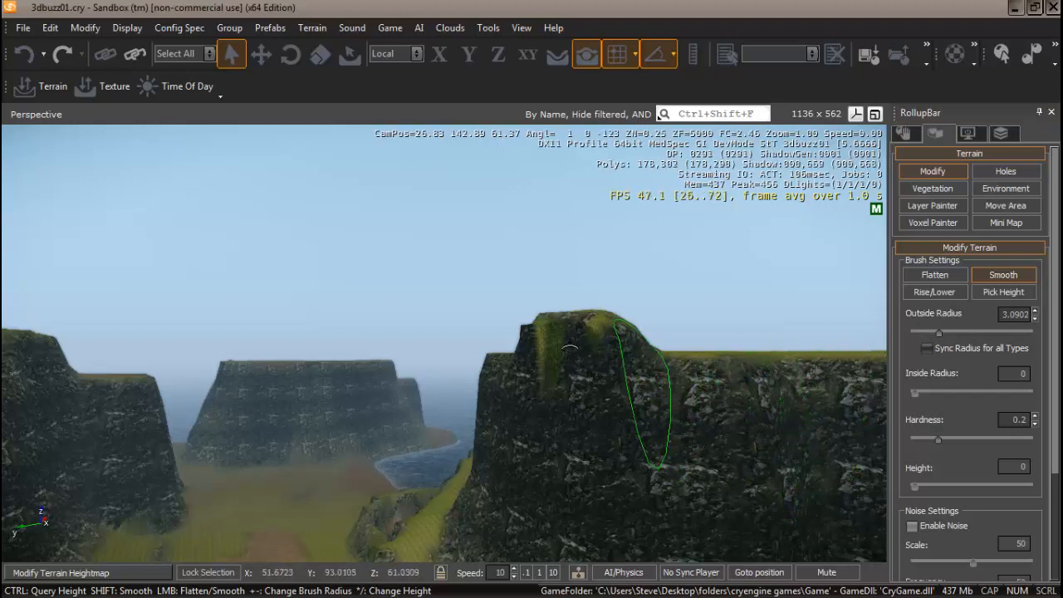
left_click(549, 340)
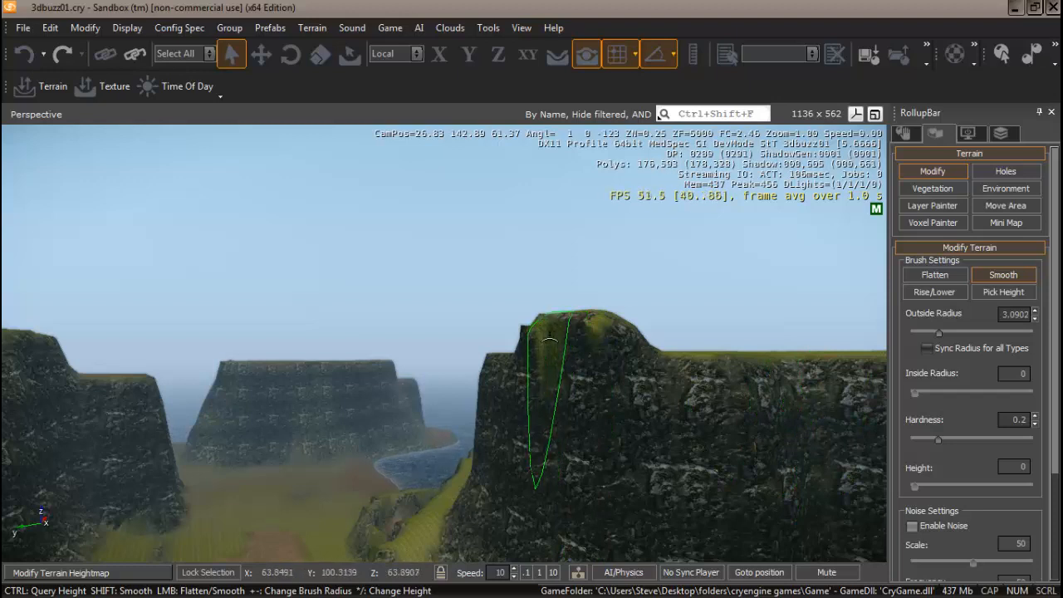
mouse_move(549, 339)
left_mouse_down()
mouse_move(535, 336)
mouse_move(540, 328)
left_mouse_up()
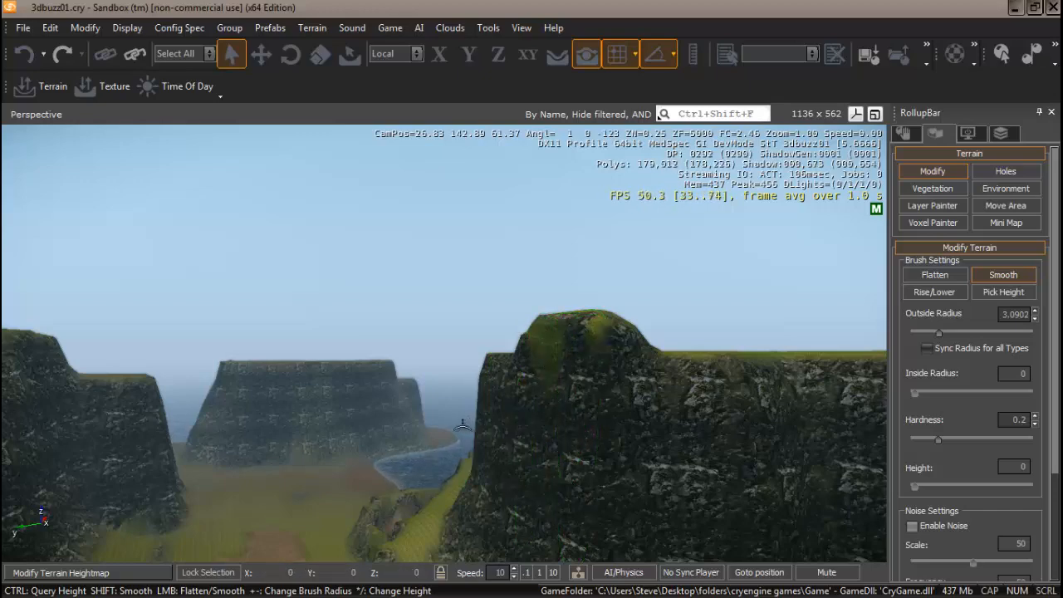
right_click_drag(467, 424, 467, 424)
Fly round to the seaward cliff and smooth its green patch and left edge
key("d")
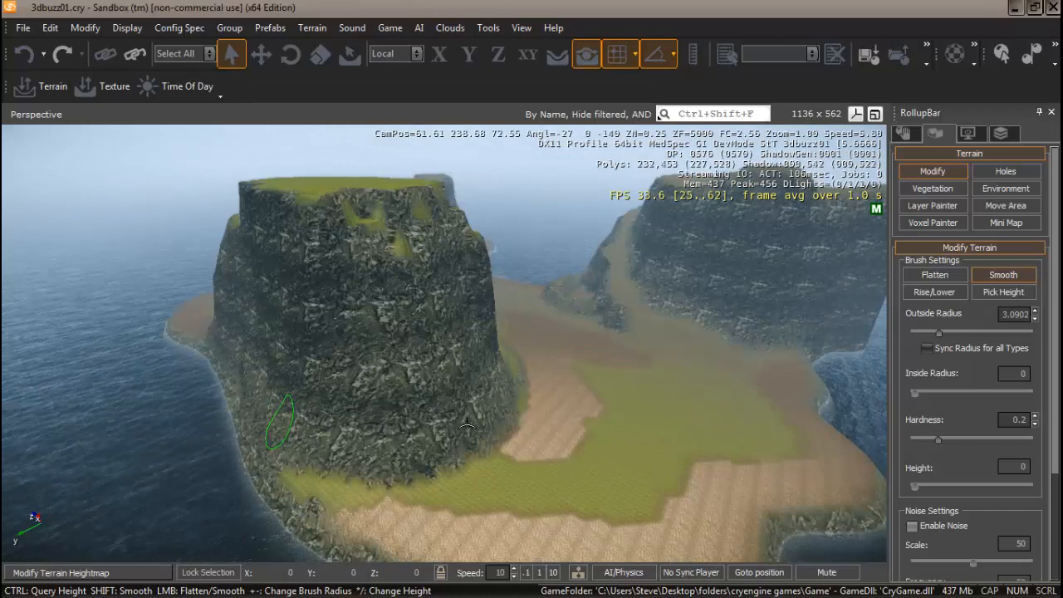
mouse_move(472, 429)
right_mouse_down()
mouse_move(451, 420)
mouse_move(474, 419)
mouse_move(467, 438)
right_mouse_up()
key("a")
key("a")
key("a")
key("w")
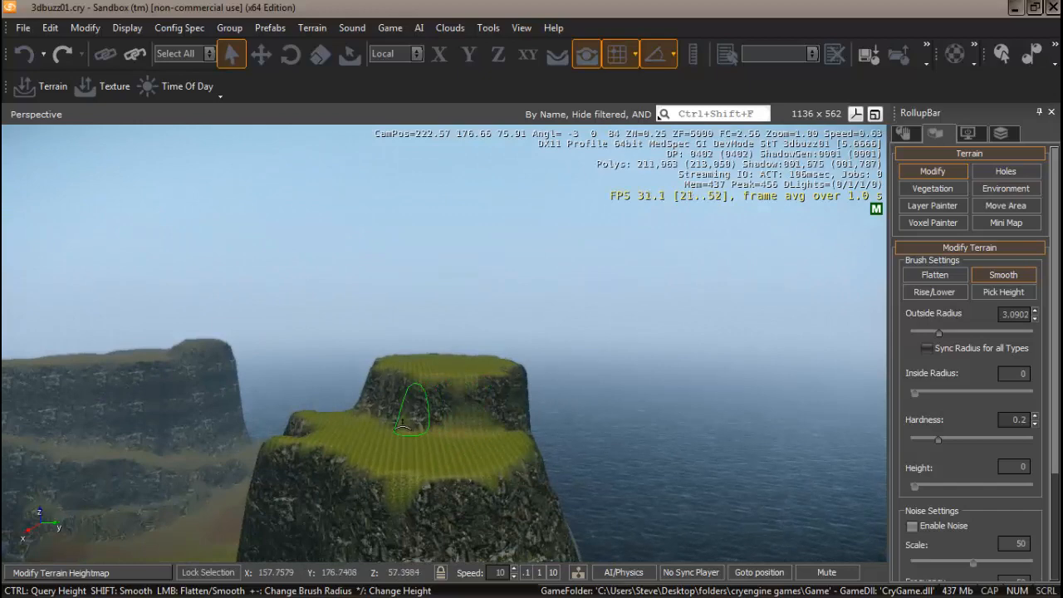
right_click_drag(445, 428, 412, 430)
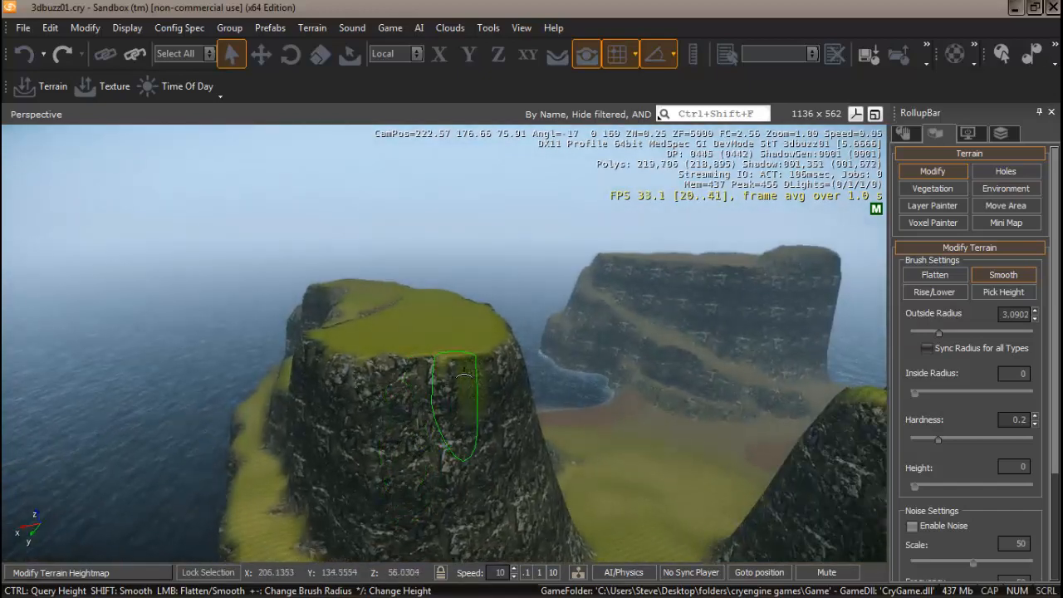
mouse_move(458, 380)
left_mouse_down()
mouse_move(476, 373)
mouse_move(453, 366)
mouse_move(486, 372)
mouse_move(449, 375)
mouse_move(387, 422)
left_mouse_up()
right_click_drag(387, 422, 355, 465)
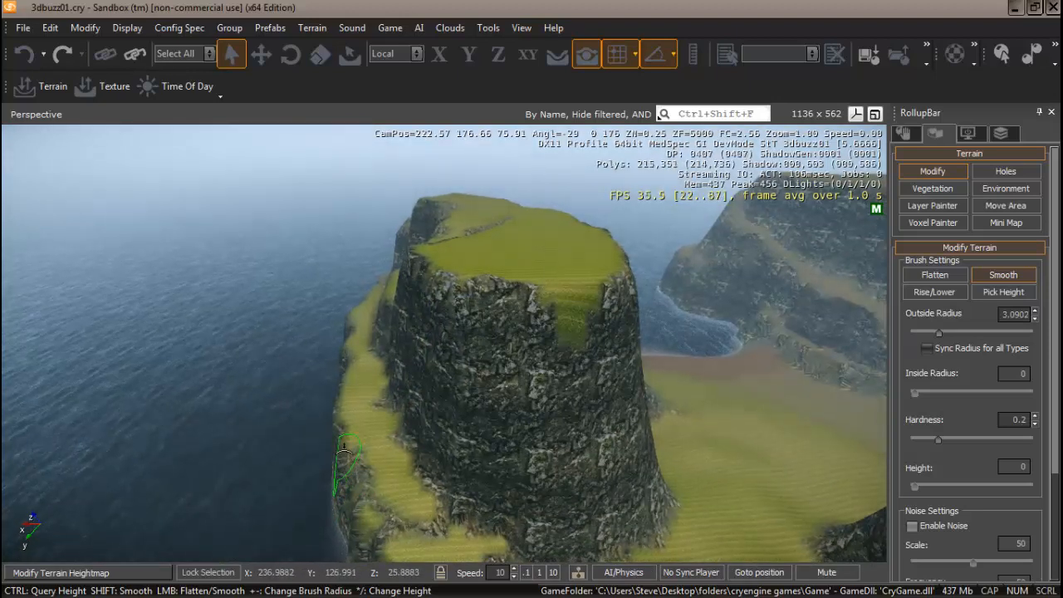
left_click_drag(344, 428, 355, 511)
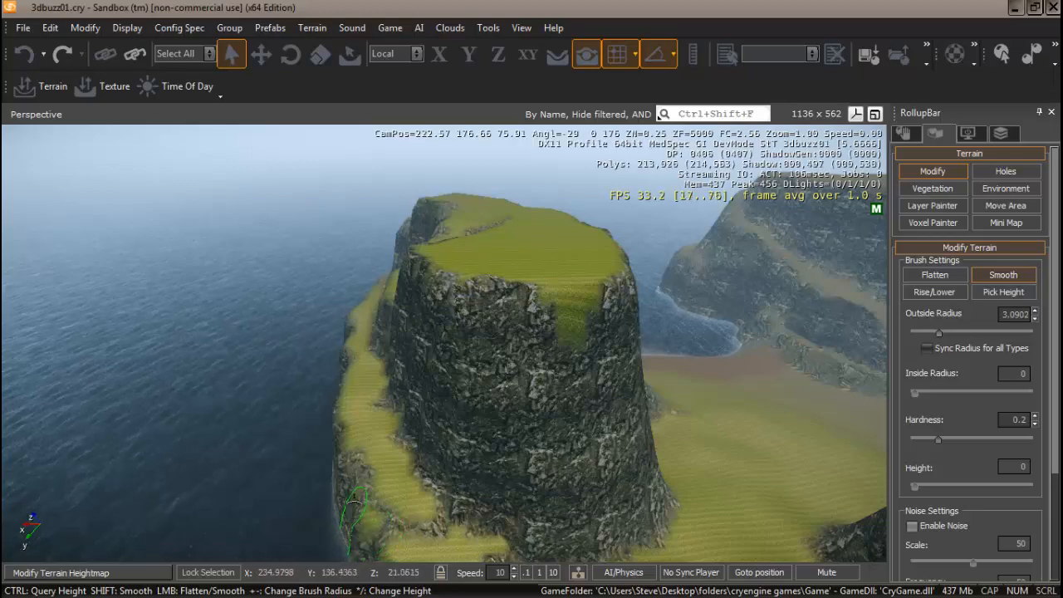
Fly over the grassy valley toward the ocean bay and enter game mode with Ctrl+G
right_click_drag(456, 530, 464, 530)
key("w")
key("s")
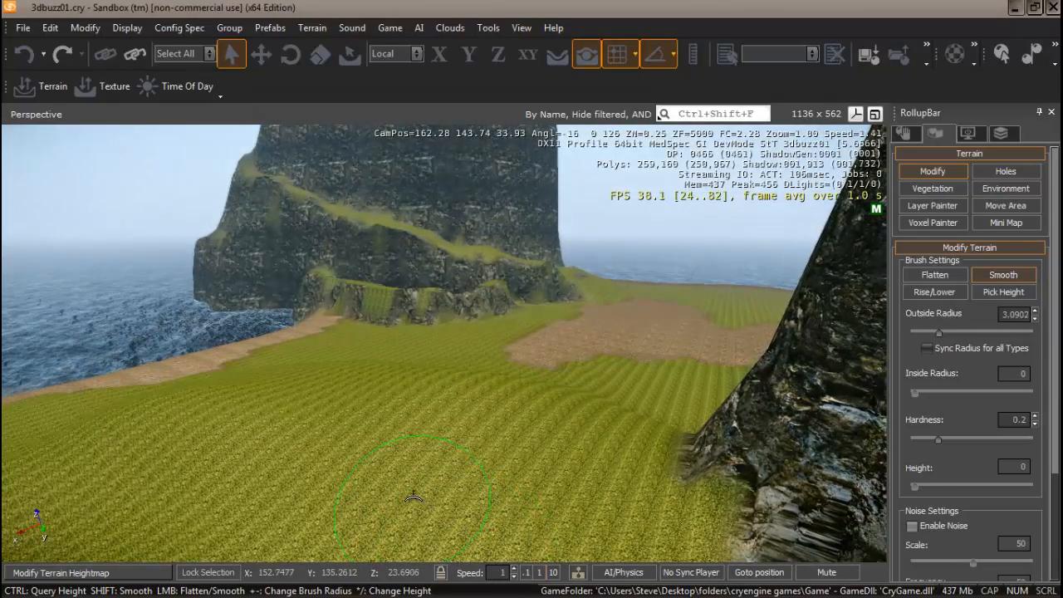
key("w")
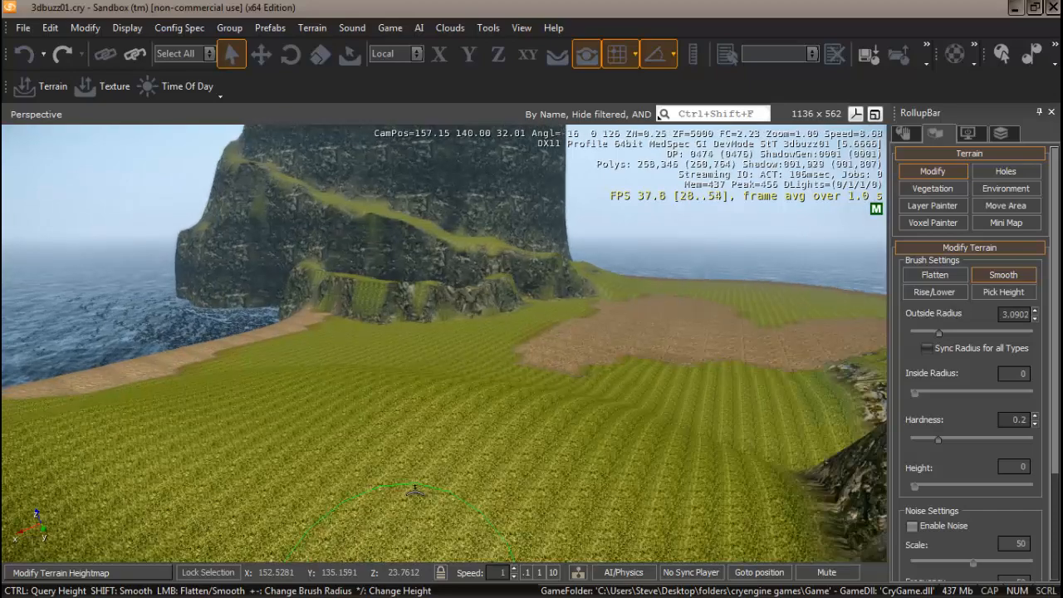
key("w")
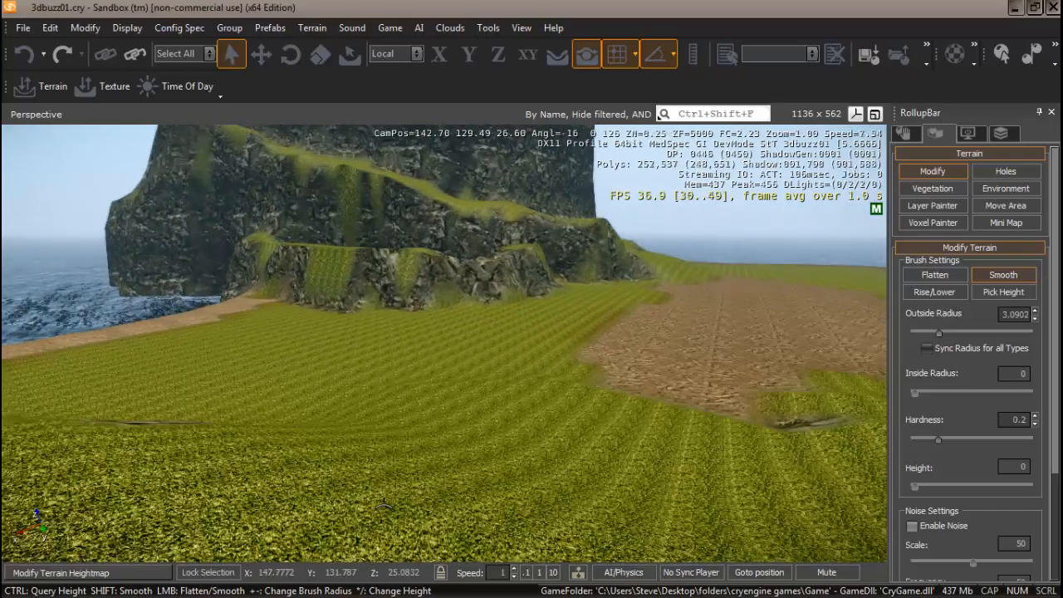
right_click_drag(243, 475, 256, 462)
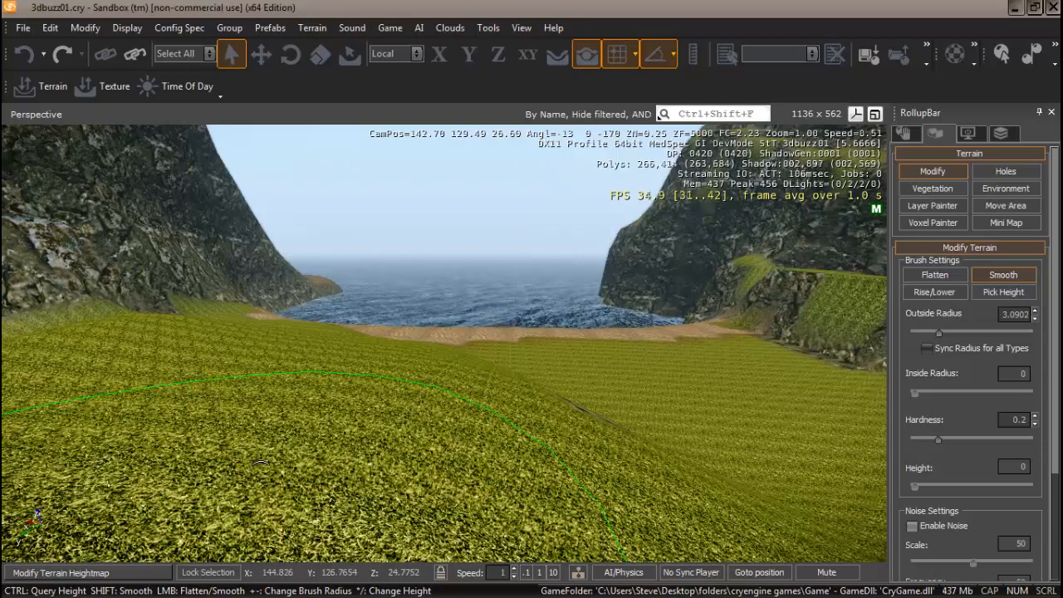
key("ctrl+g")
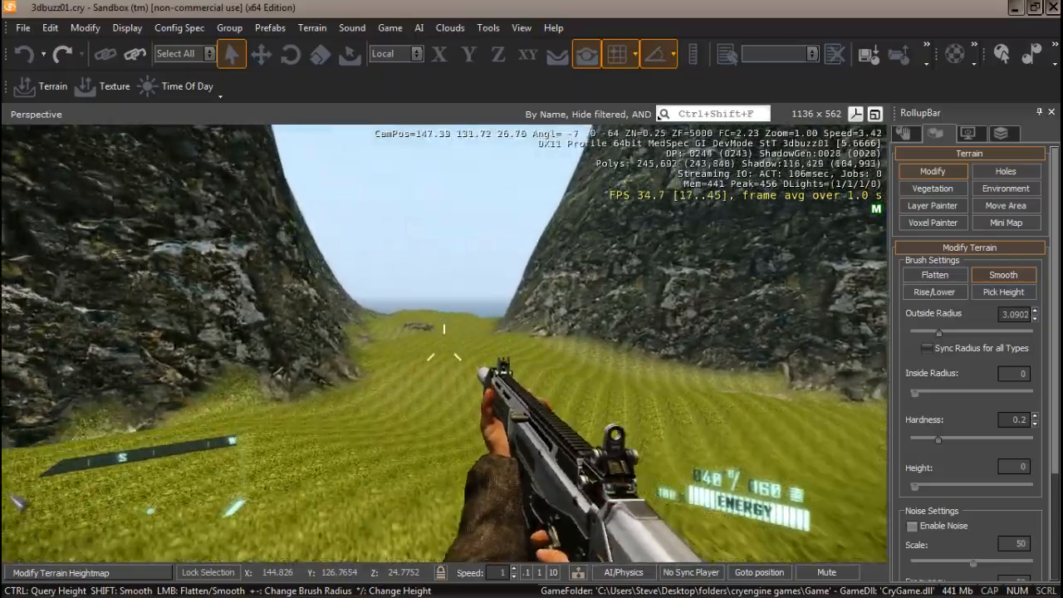
Walk the player forward up the valley, sidestep to view the cliff wall, then exit game mode
key("w")
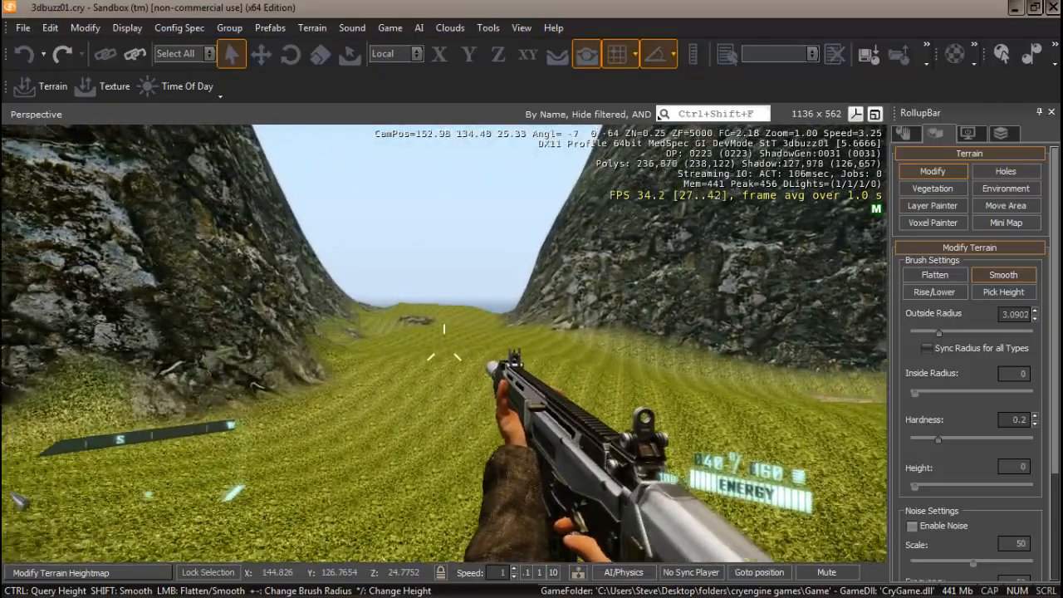
key("w")
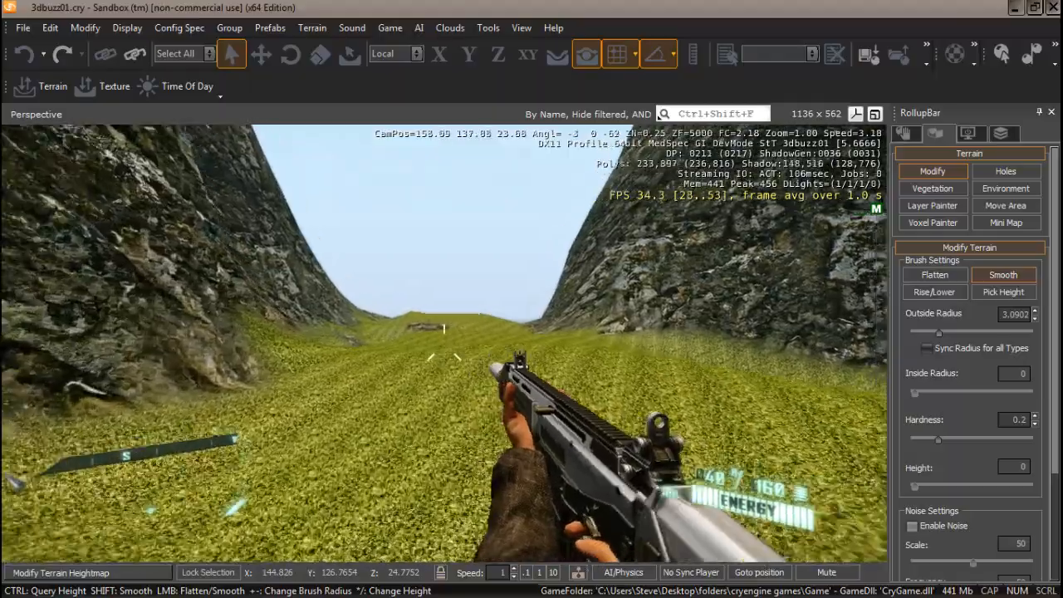
key("w")
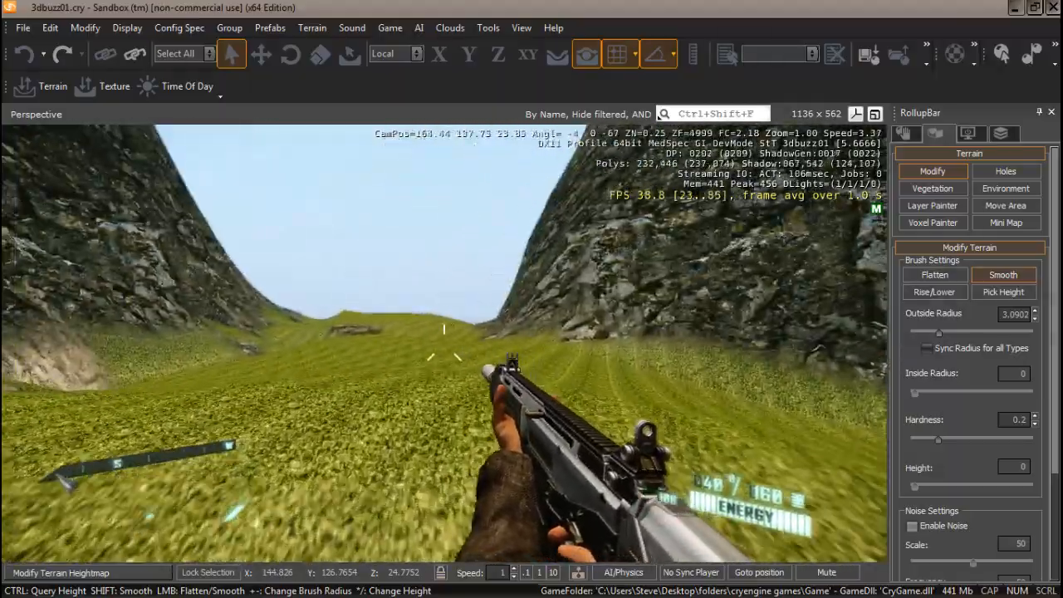
key("w")
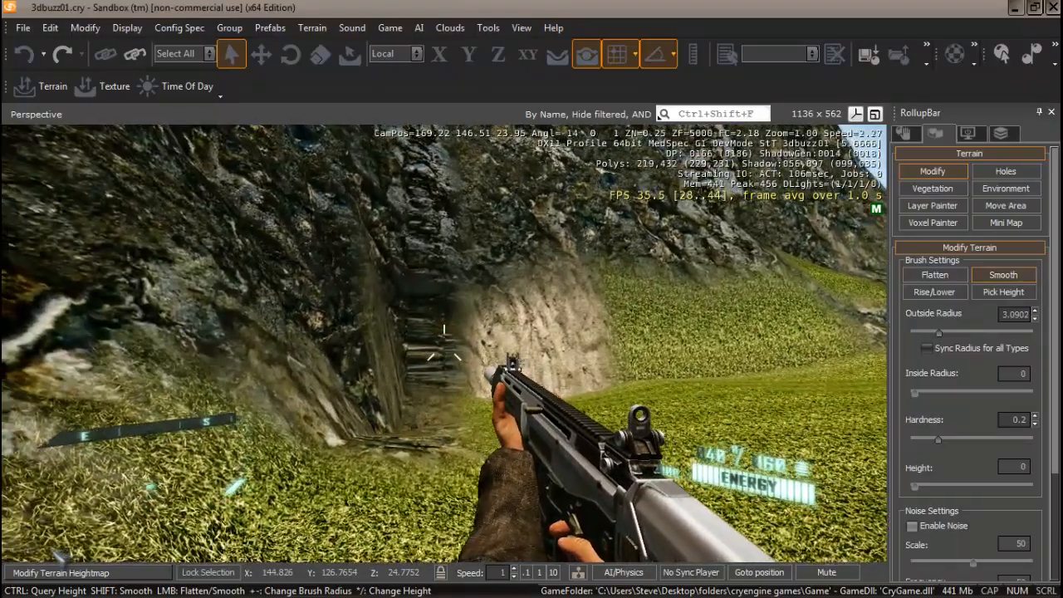
key("d")
key("d")
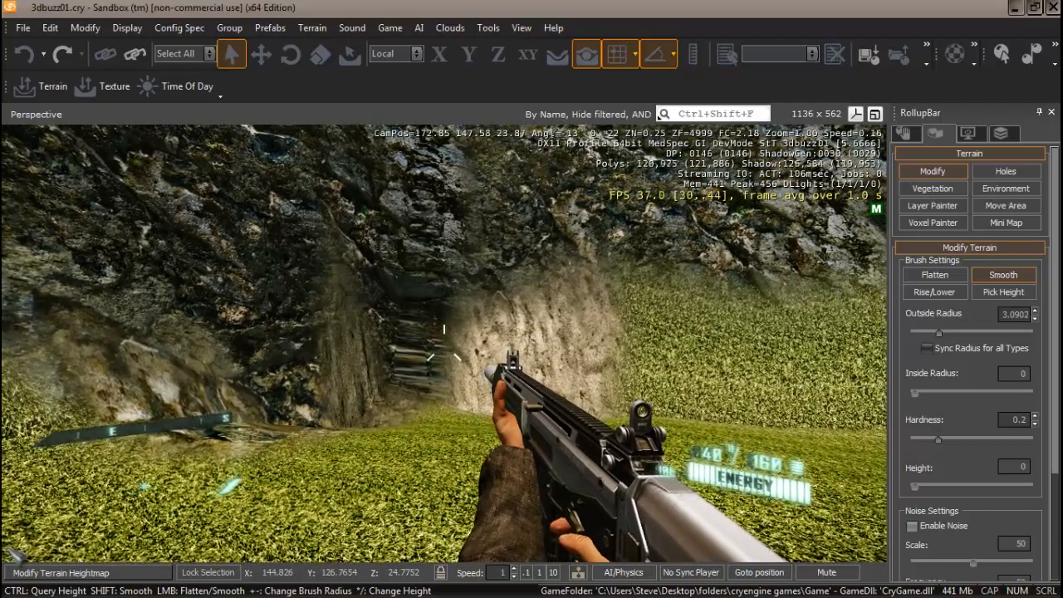
key("Escape")
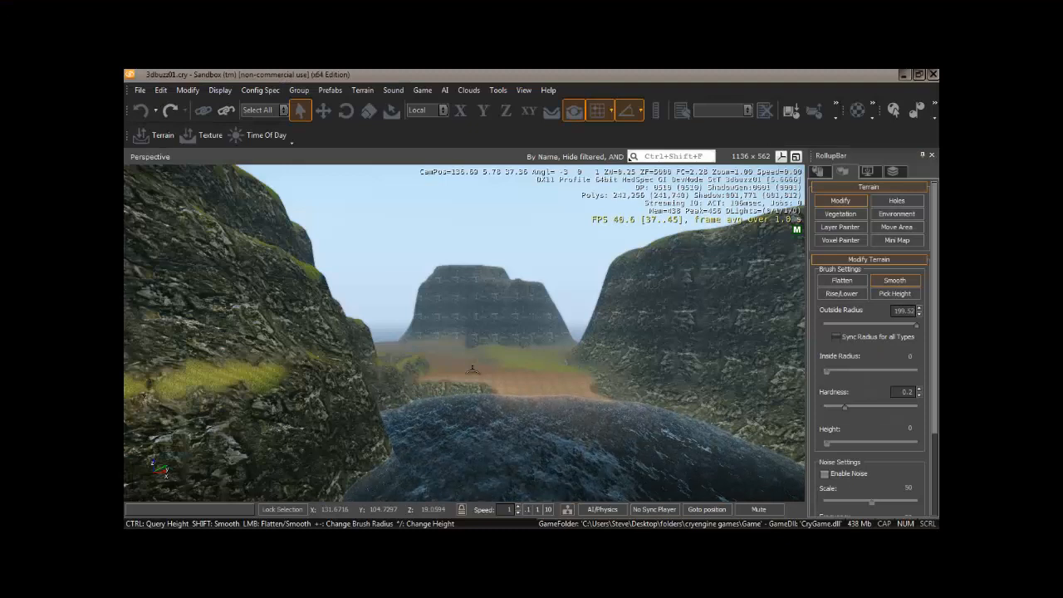
Smooth the foreground hill, then generate a 2048 x 2048 High Quality surface texture from File
left_click_drag(489, 376, 285, 262)
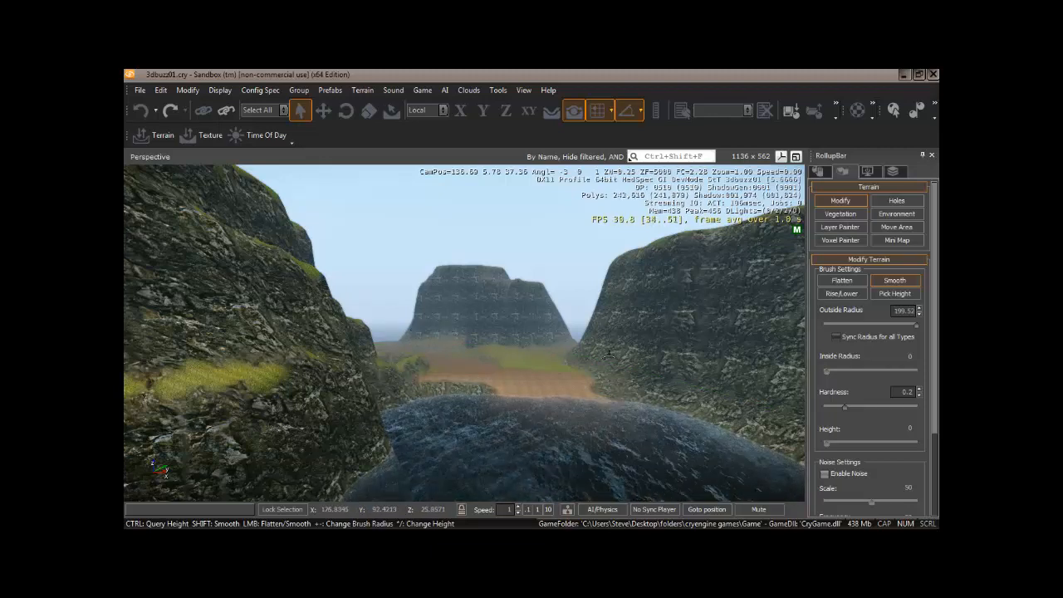
left_click(141, 89)
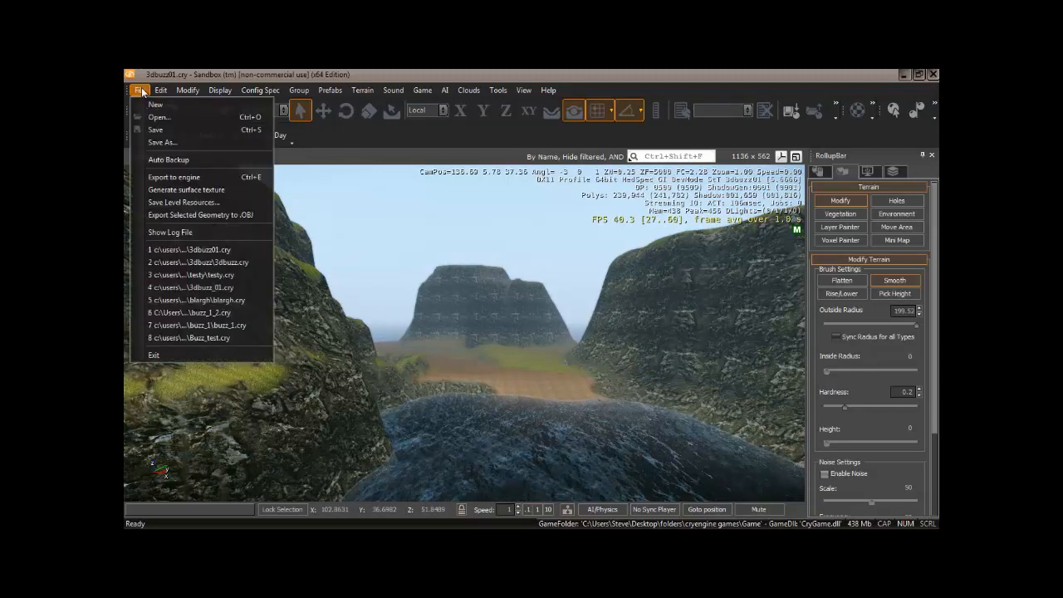
left_click(191, 190)
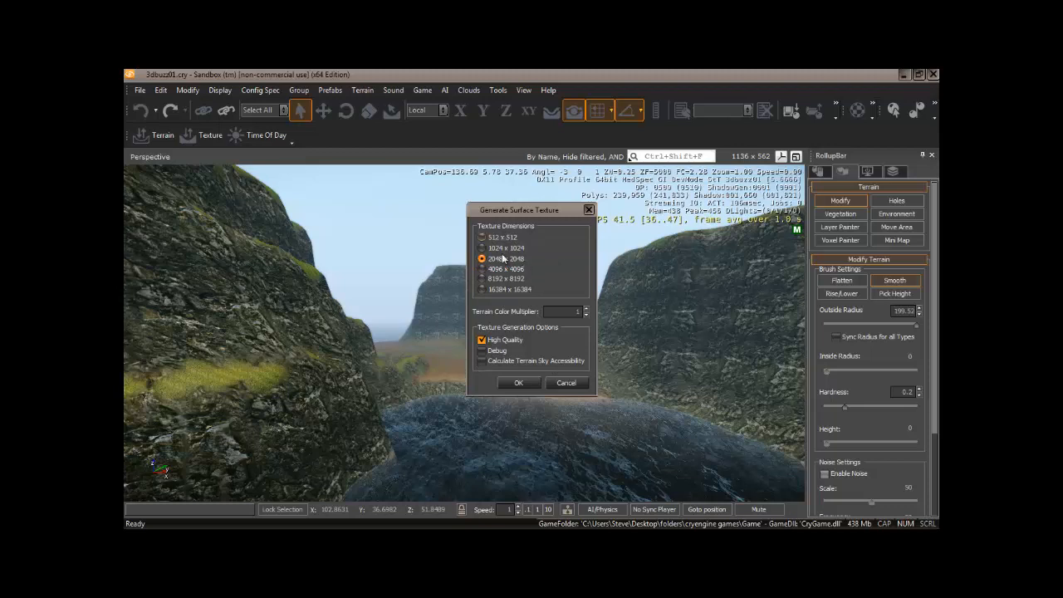
left_click(519, 382)
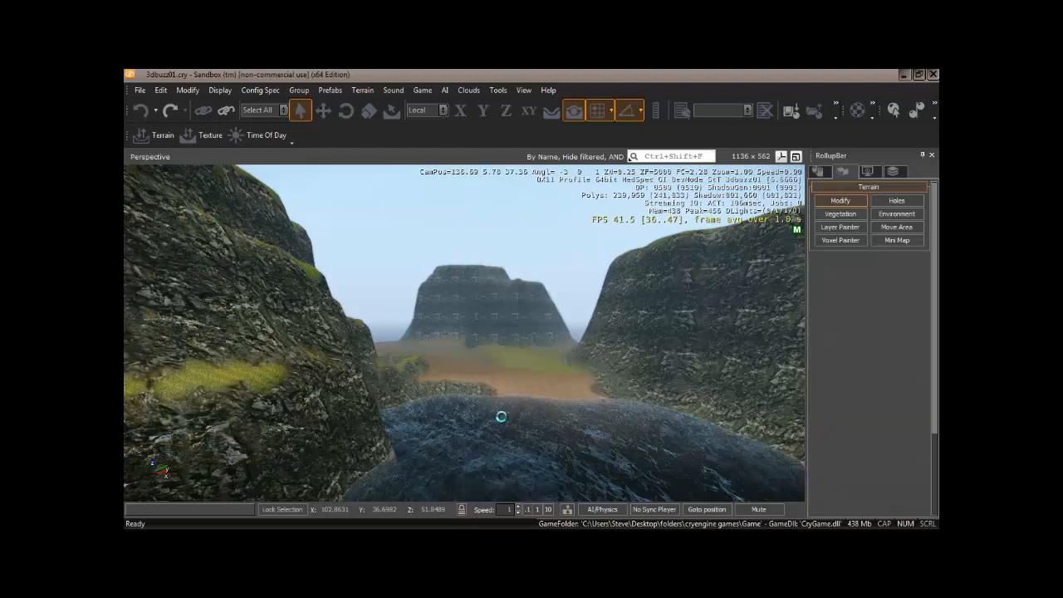